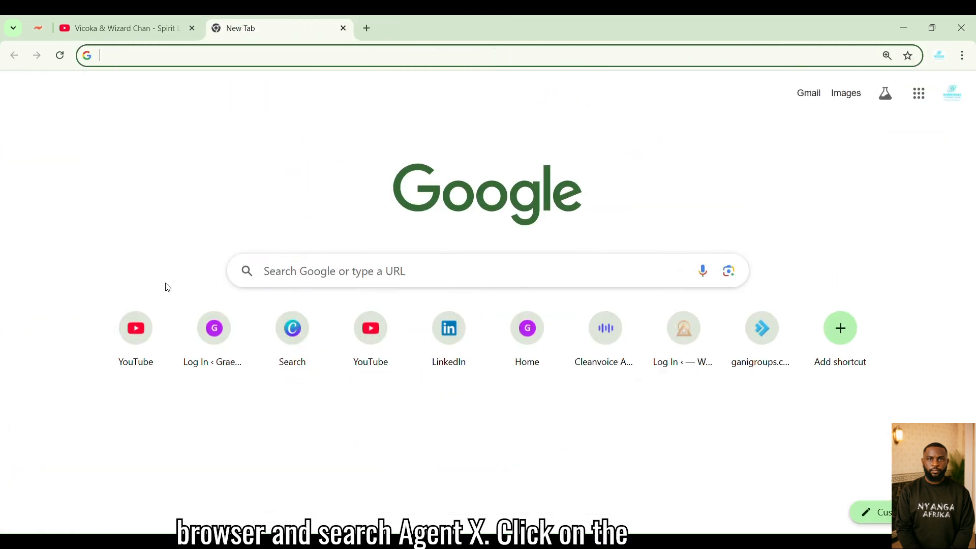
Step: Search Google for "agent x" and open the AgentX multi AI agent build platform website
left_click(457, 264)
type("a")
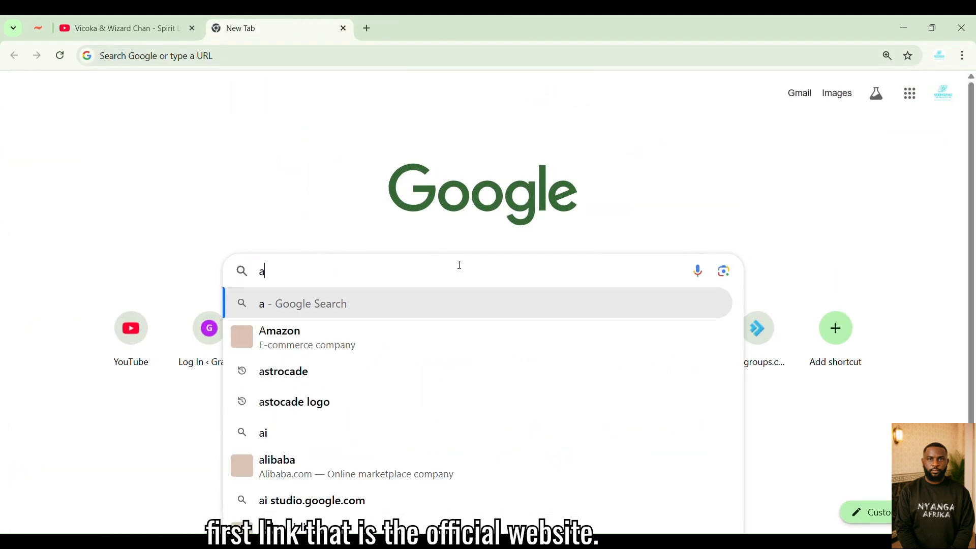
type("gent x")
key("Return")
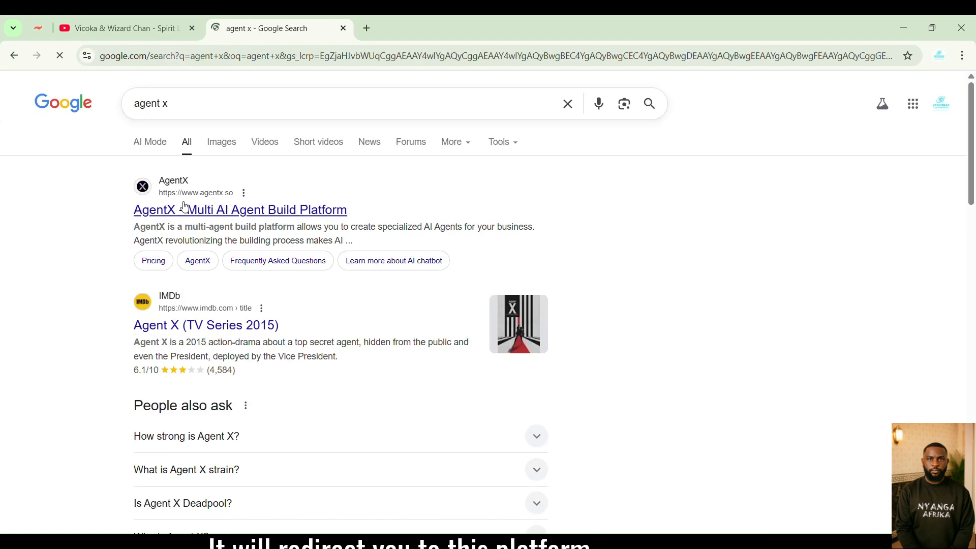
left_click(222, 209)
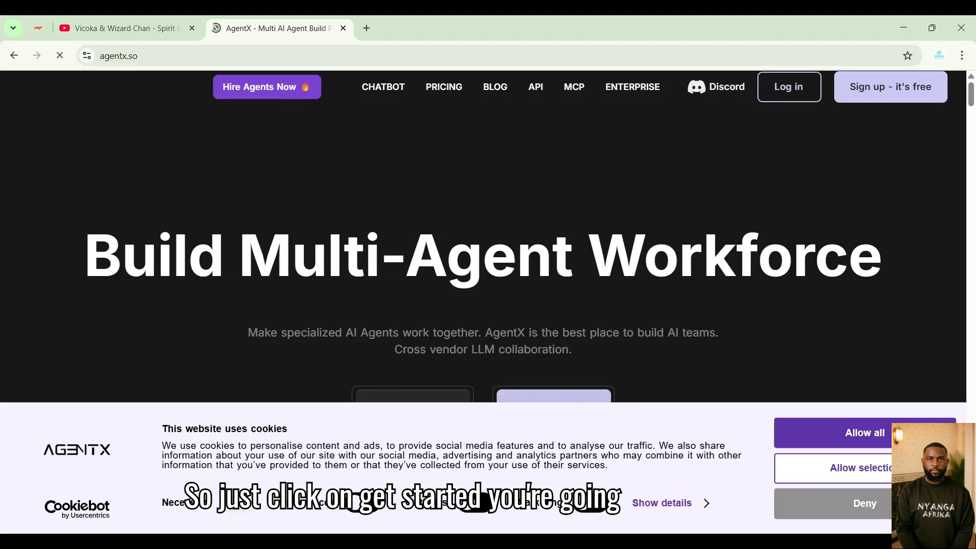
Step: Allow all cookies on the AgentX site and get started to open its web app
left_click(859, 432)
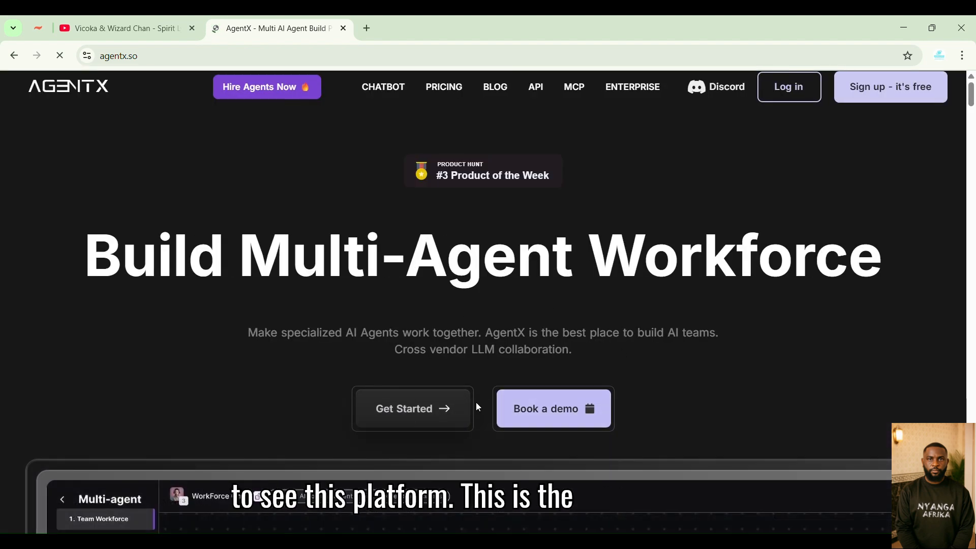
left_click(435, 409)
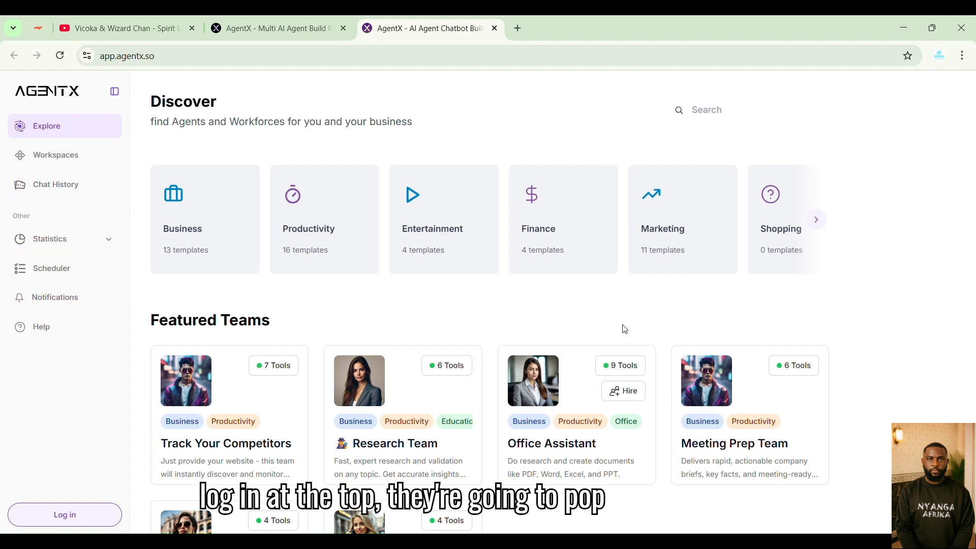
Step: Open Workspaces and sign in to AgentX with the existing Google account, granting the requested access
scroll(48, 340, "up", 5)
scroll(101, 348, "down", 2)
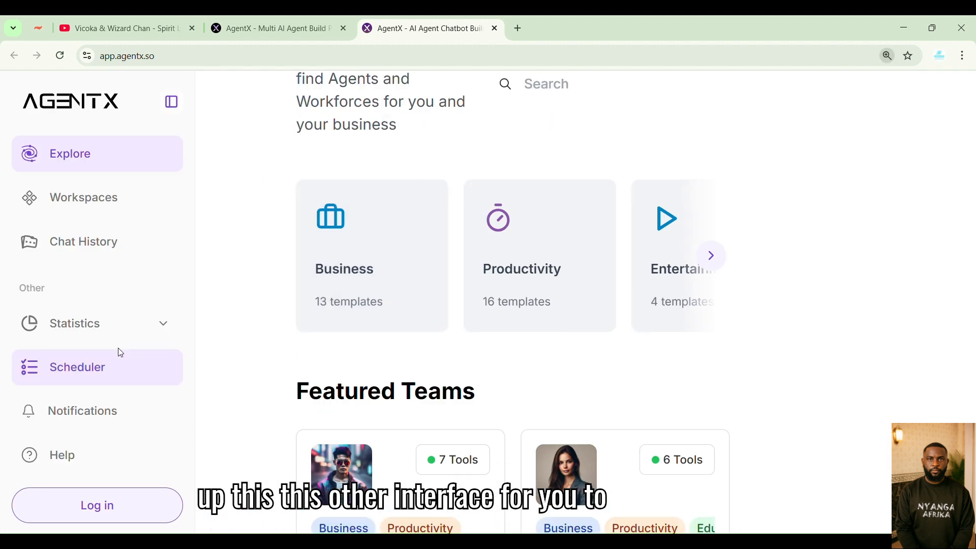
left_click(78, 201)
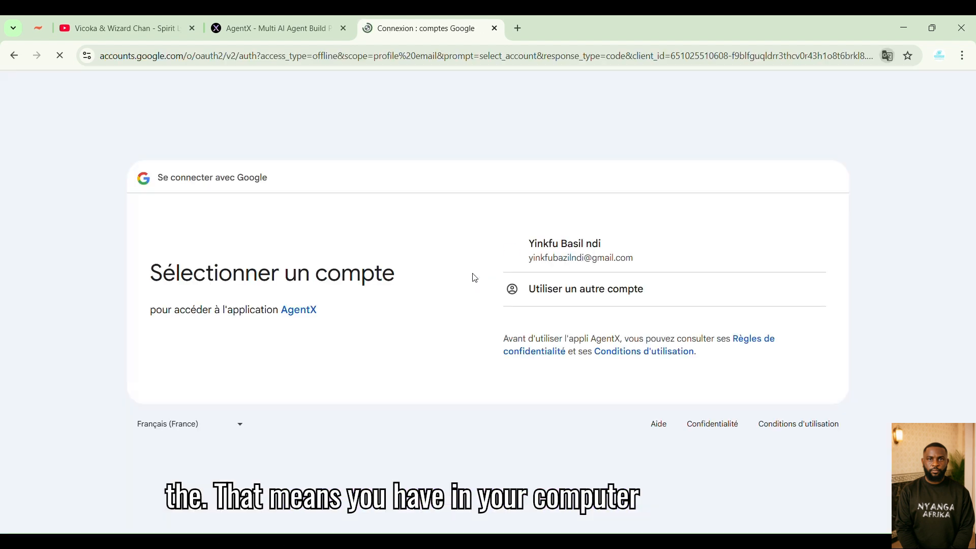
left_click(582, 247)
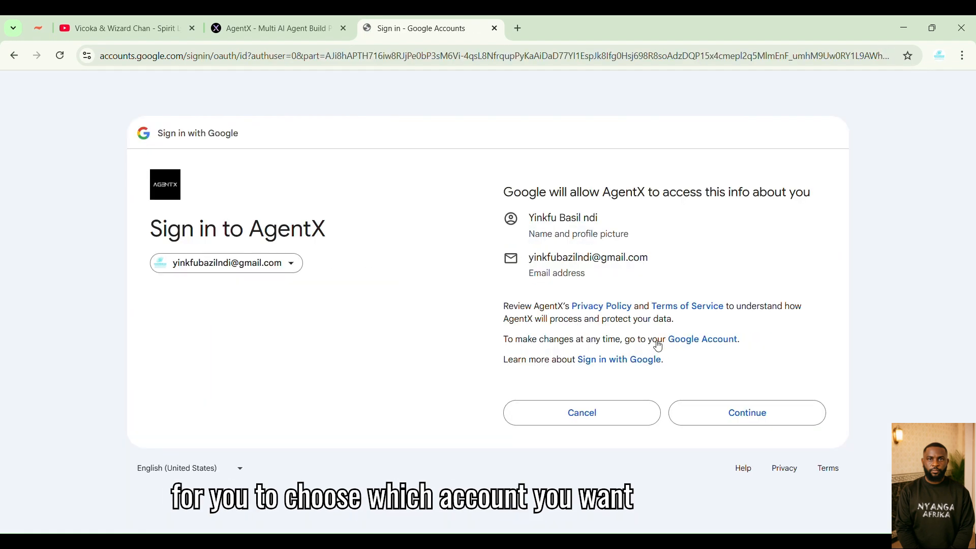
left_click(746, 411)
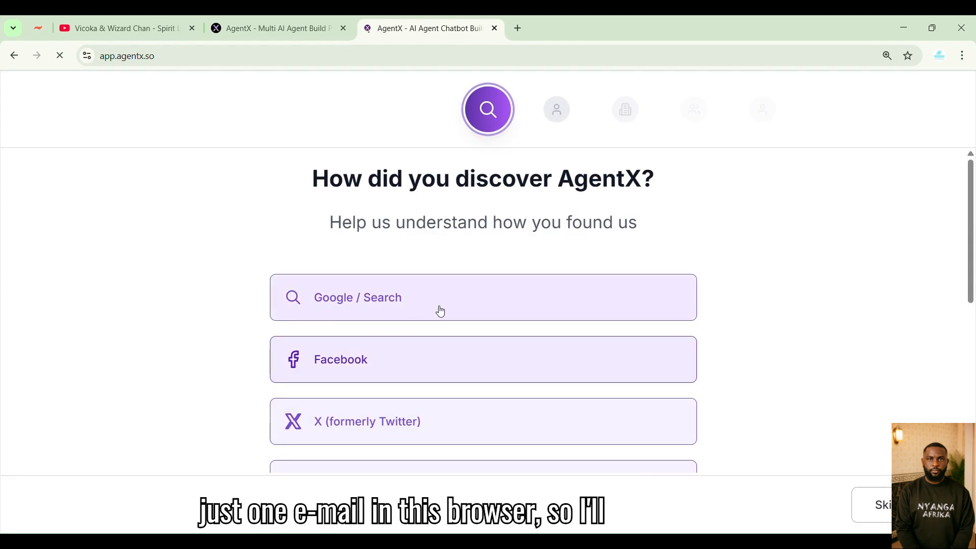
Step: Answer the onboarding question about how AgentX was discovered with YouTube
scroll(410, 310, "down", 7)
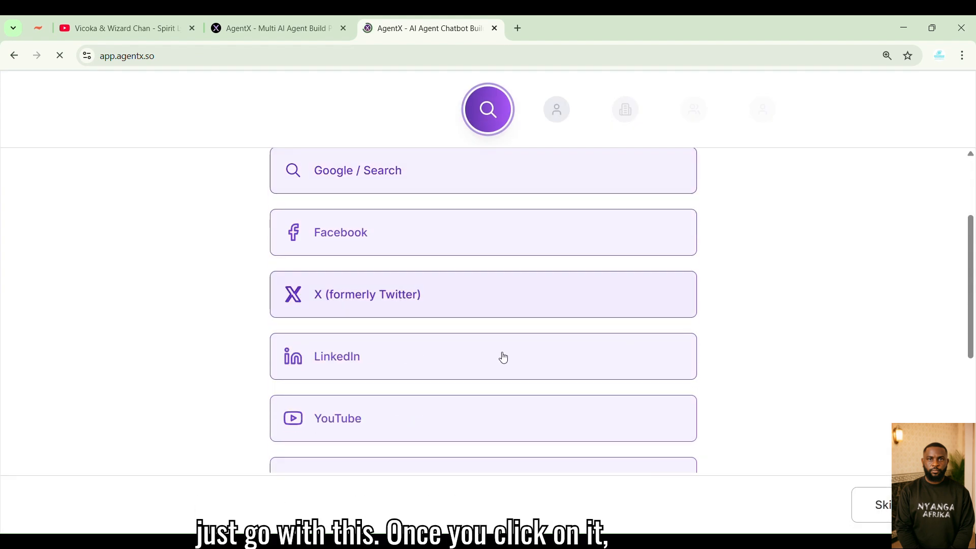
scroll(389, 329, "up", 5)
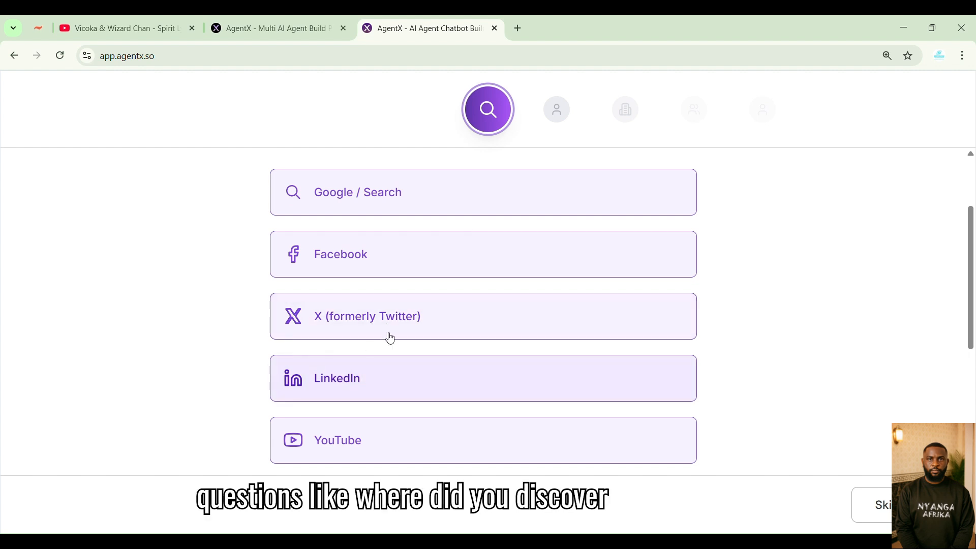
scroll(388, 333, "down", 2)
left_click(334, 323)
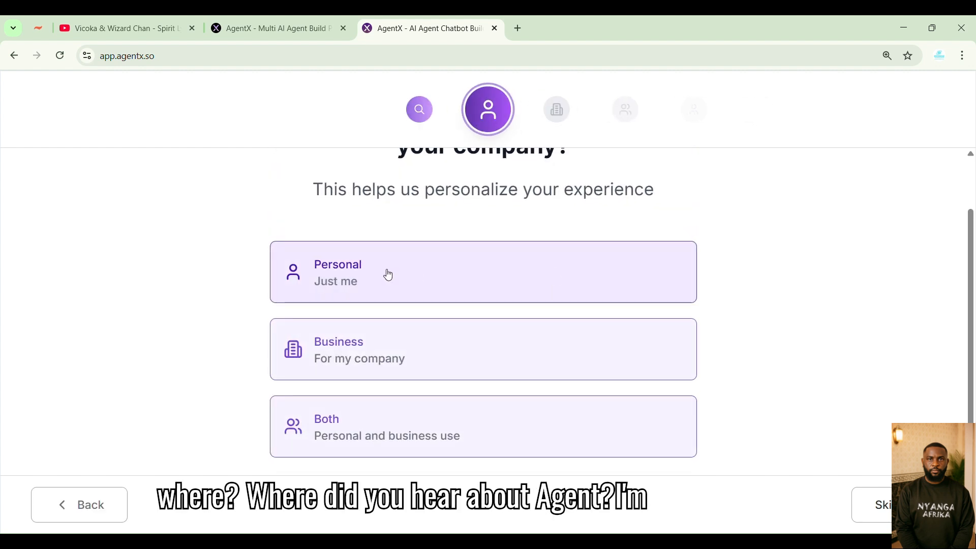
Step: State that the sign-up is for both personal and business use
scroll(421, 234, "up", 2)
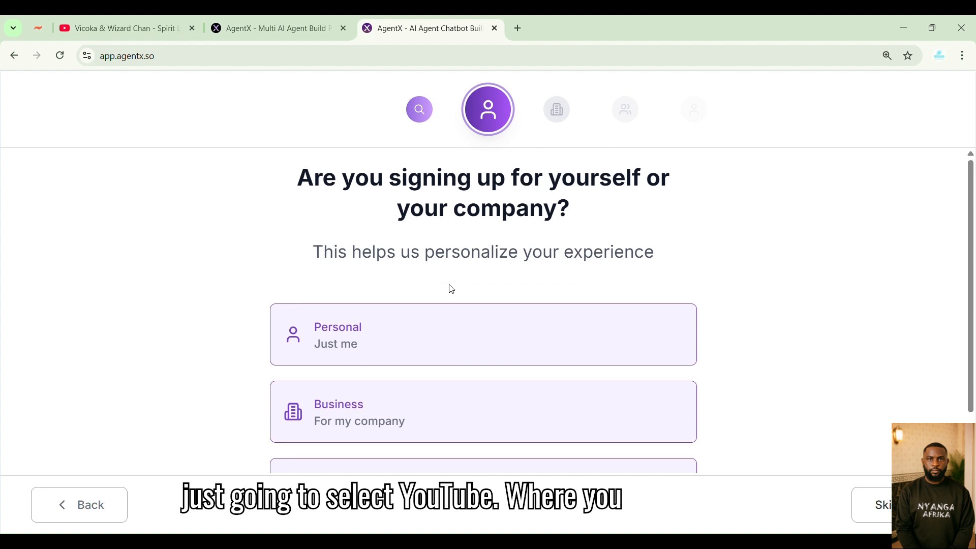
scroll(452, 287, "down", 2)
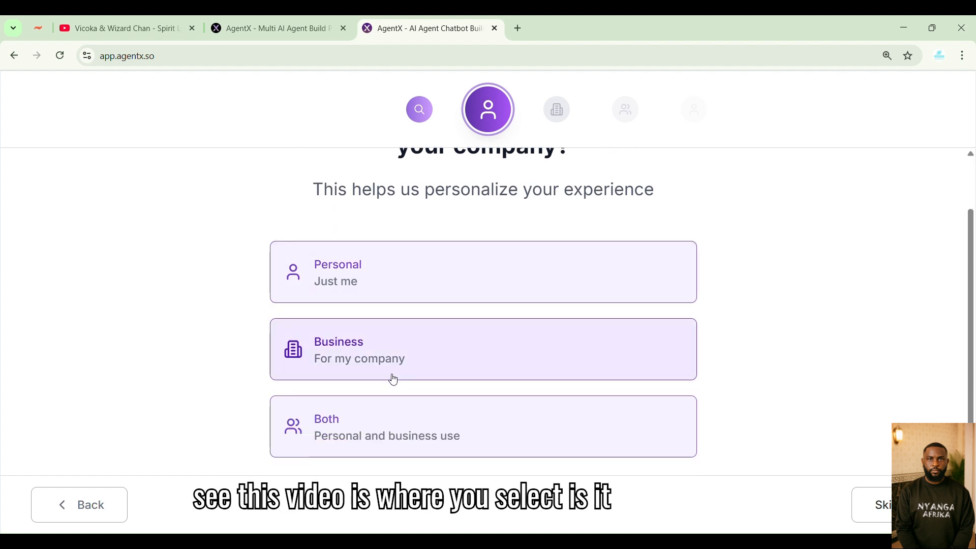
scroll(385, 374, "up", 1)
scroll(366, 429, "down", 1)
left_click(376, 428)
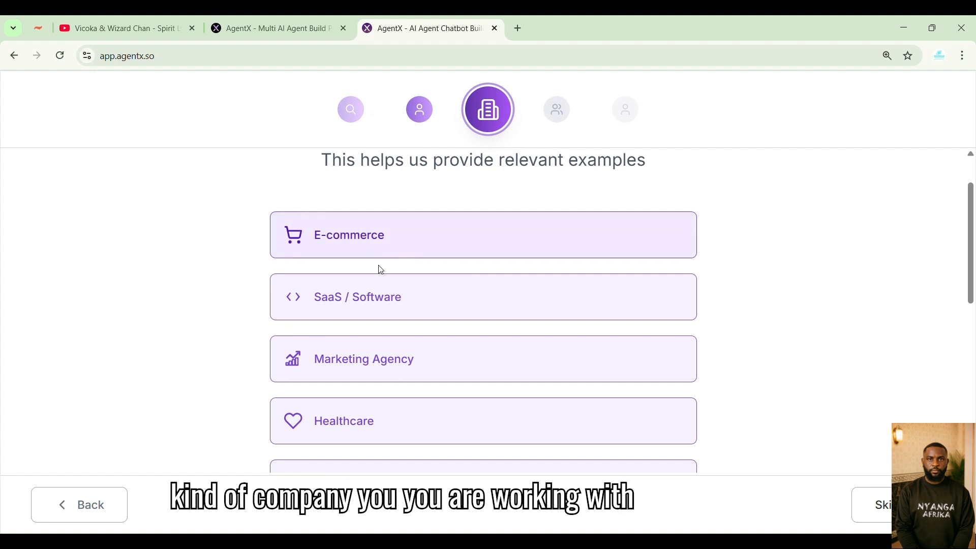
Step: Choose SaaS / Software as the company's industry in the onboarding questions
scroll(382, 270, "up", 1)
scroll(429, 279, "down", 1)
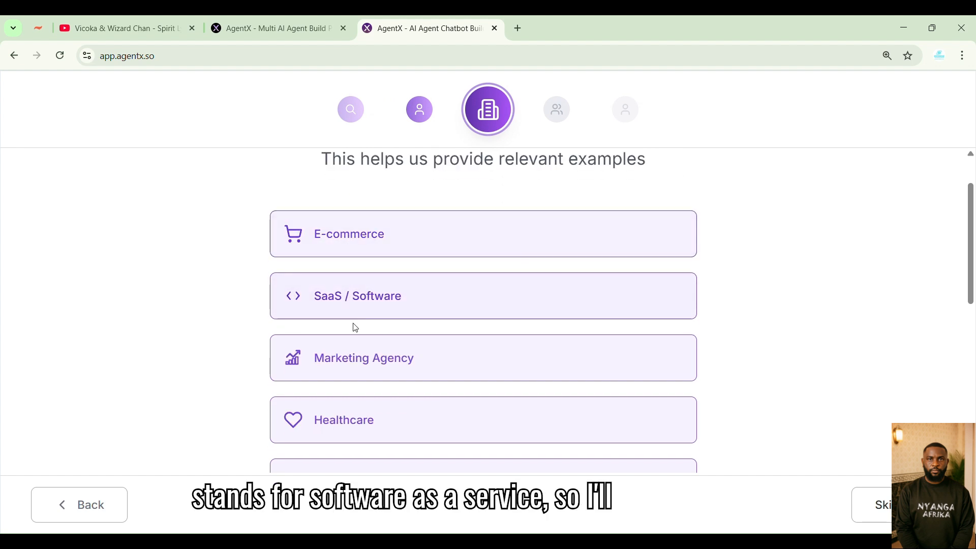
left_click(383, 311)
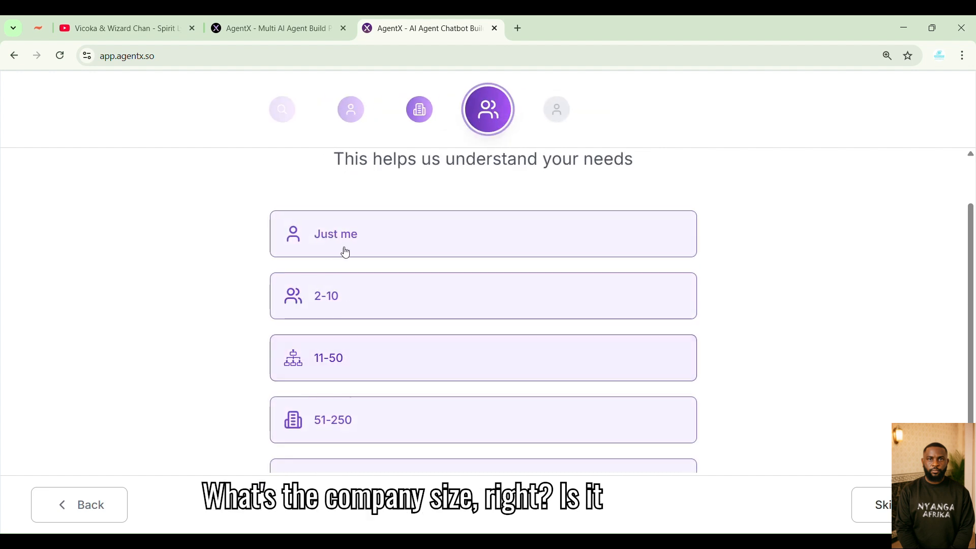
Step: Set the company size to 2-10 in the onboarding questions
scroll(392, 211, "up", 1)
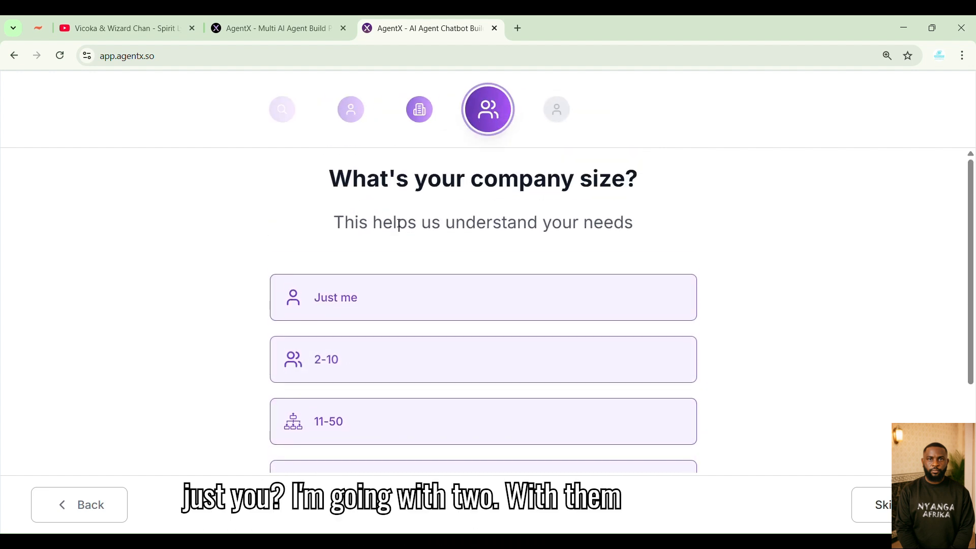
scroll(519, 241, "down", 1)
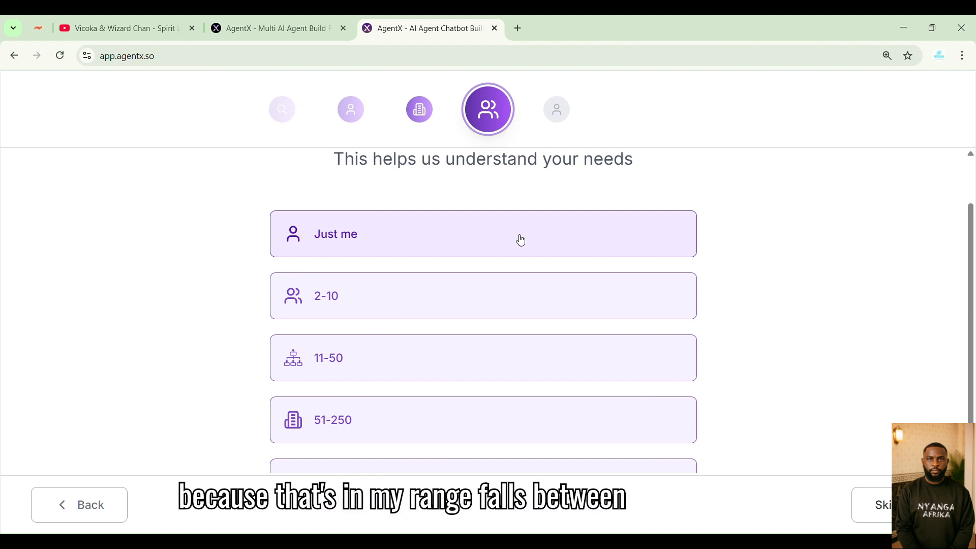
left_click(356, 290)
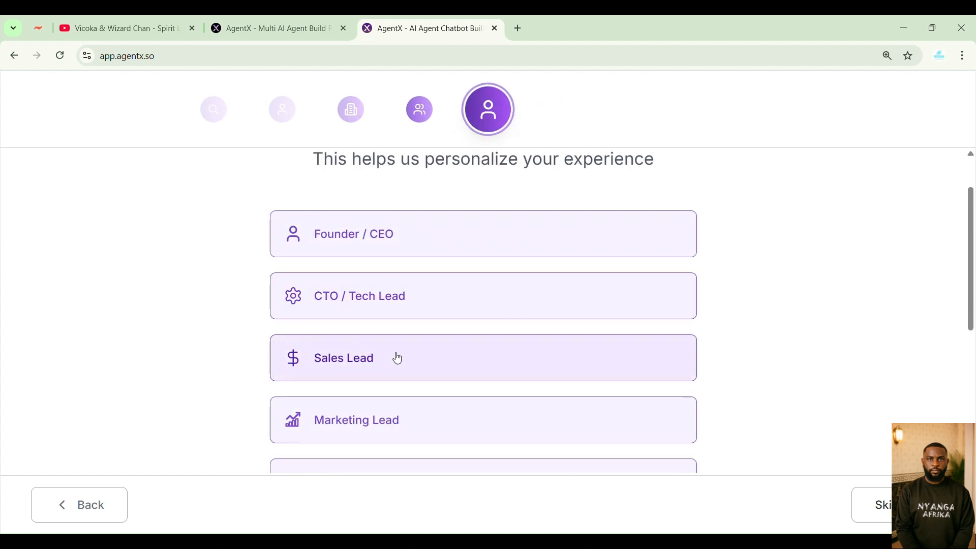
Step: Review the available roles and choose Founder / CEO to finish the onboarding questions
scroll(361, 348, "up", 1)
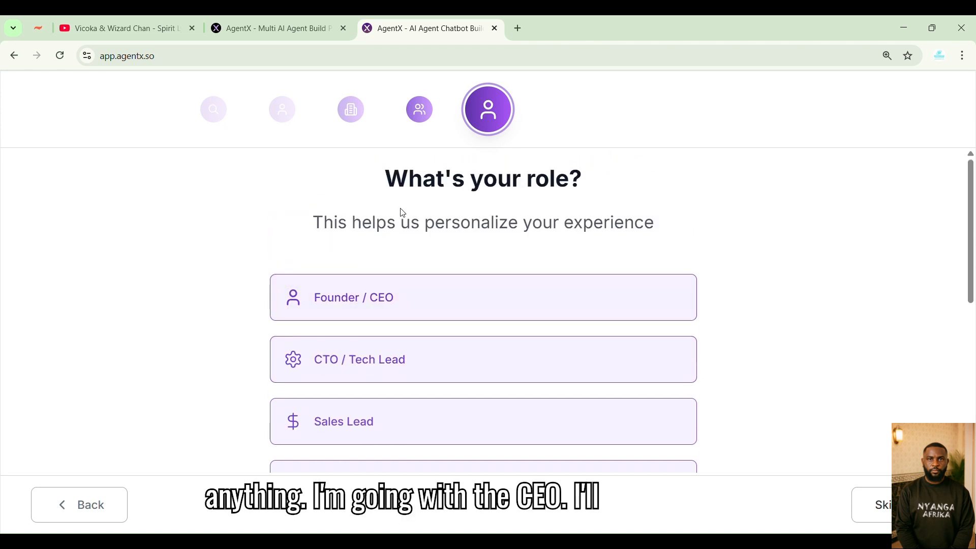
scroll(332, 251, "down", 1)
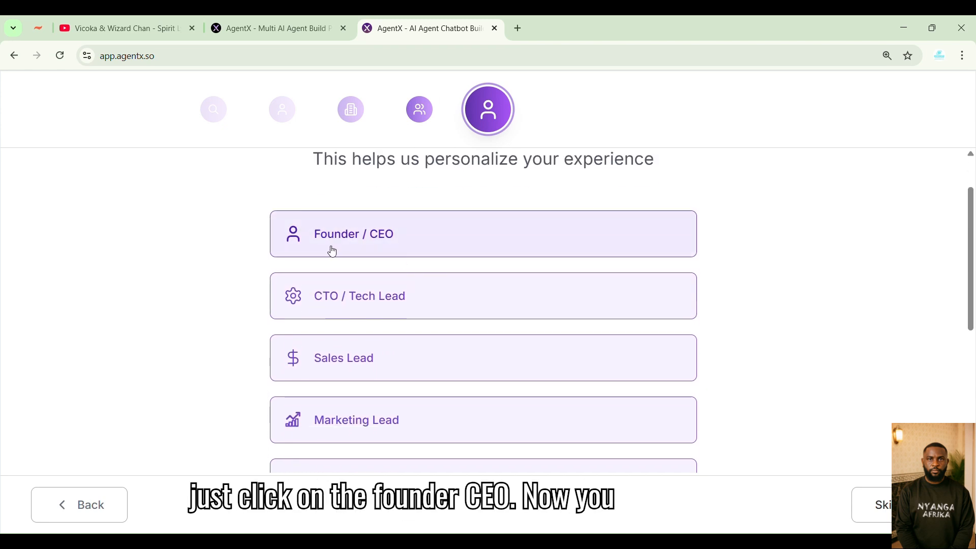
scroll(373, 300, "down", 5)
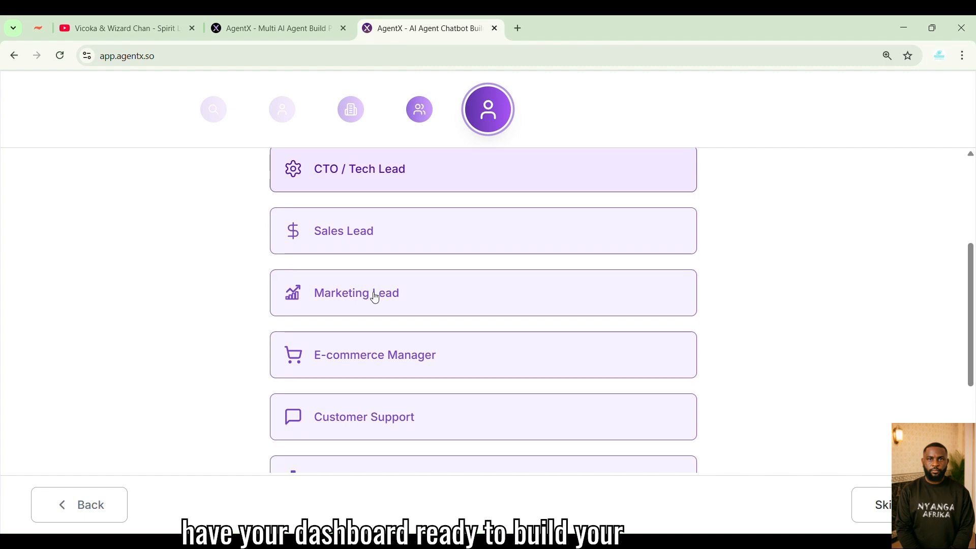
scroll(375, 297, "up", 6)
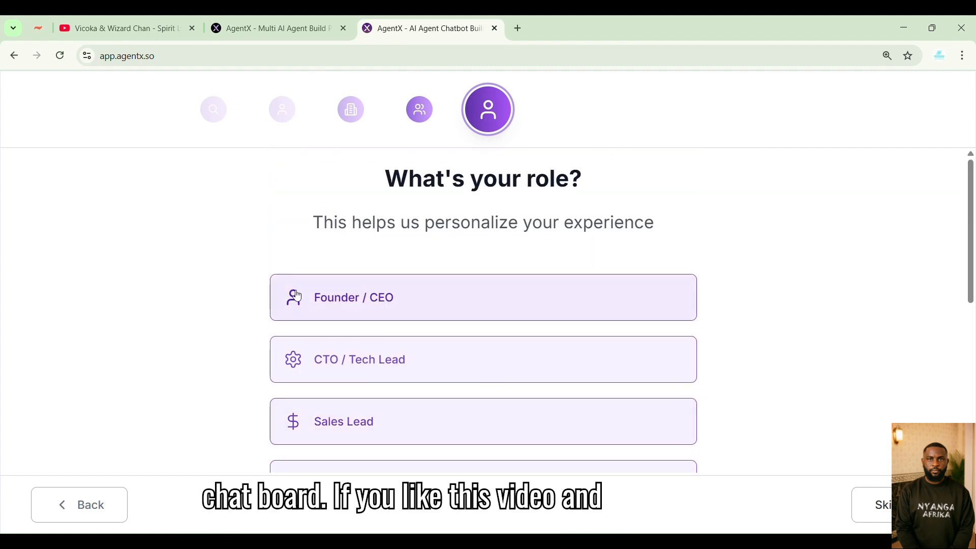
left_click(331, 290)
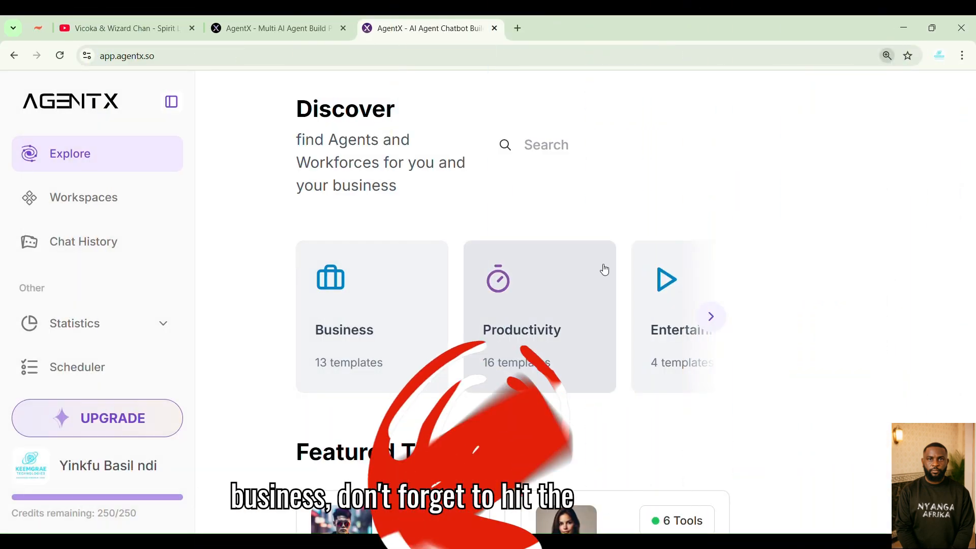
Step: Open the form for creating a new agent from the AgentX dashboard
key("ctrl+minus")
key("ctrl+minus")
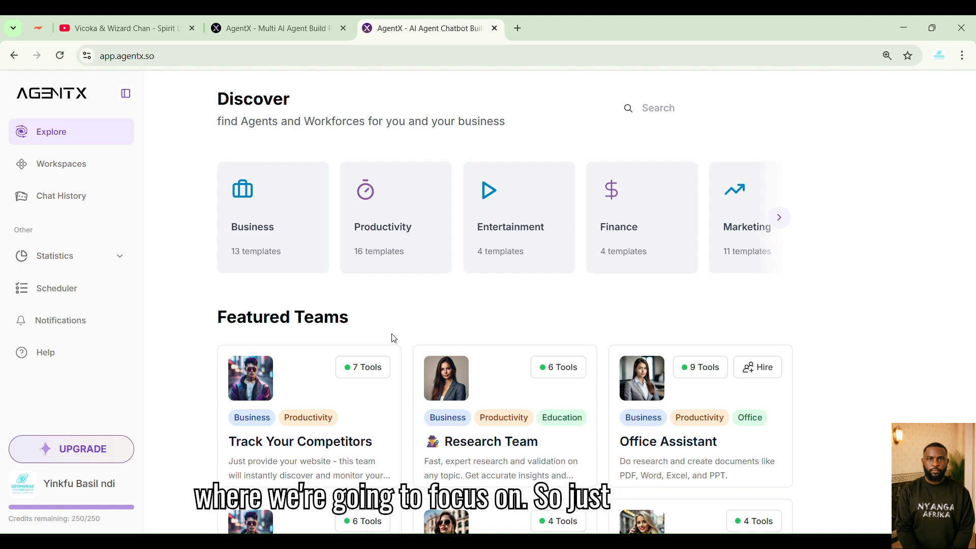
key("ctrl+plus")
key("ctrl+plus")
key("ctrl+plus")
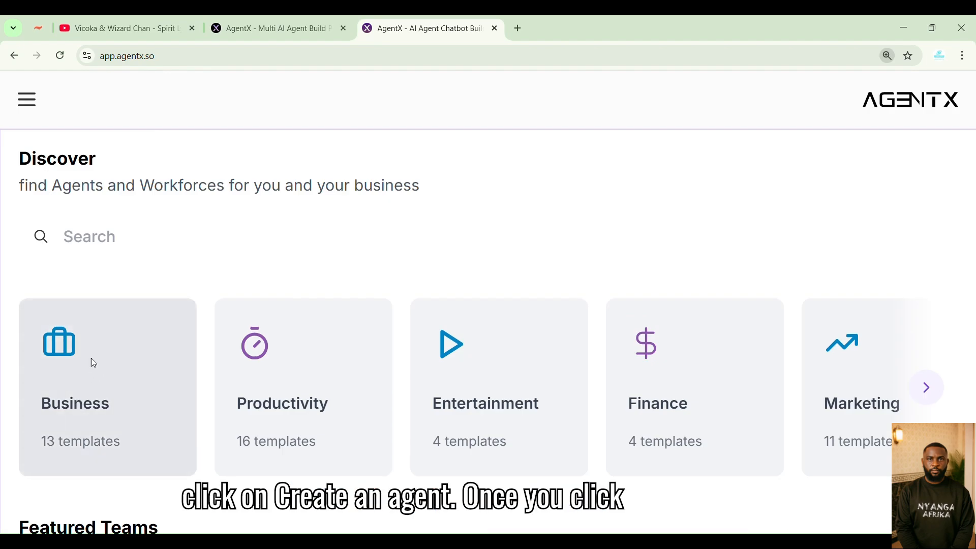
key("ctrl+minus")
key("ctrl+minus")
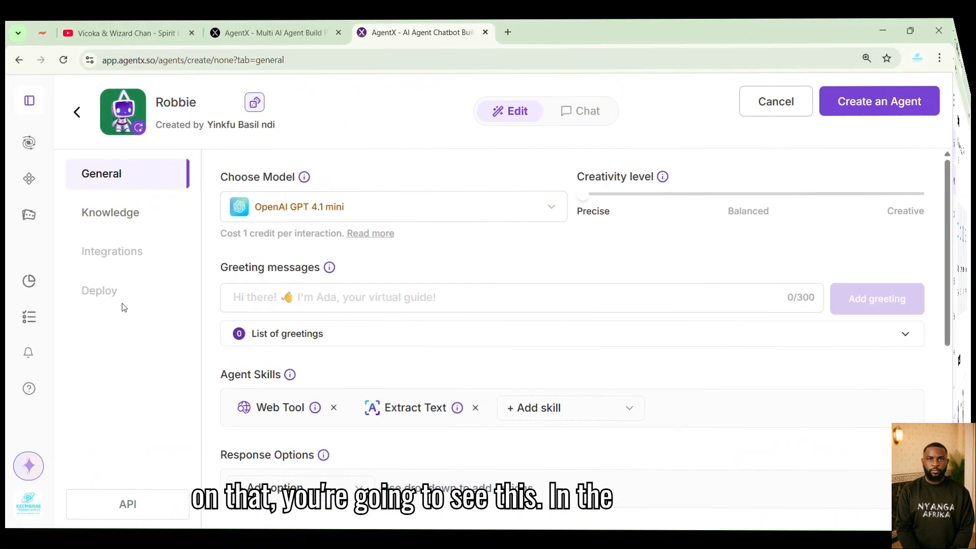
Step: Rename the new agent to GraeBoy and open the creator name for editing
scroll(381, 371, "down", 6)
scroll(381, 371, "up", 6)
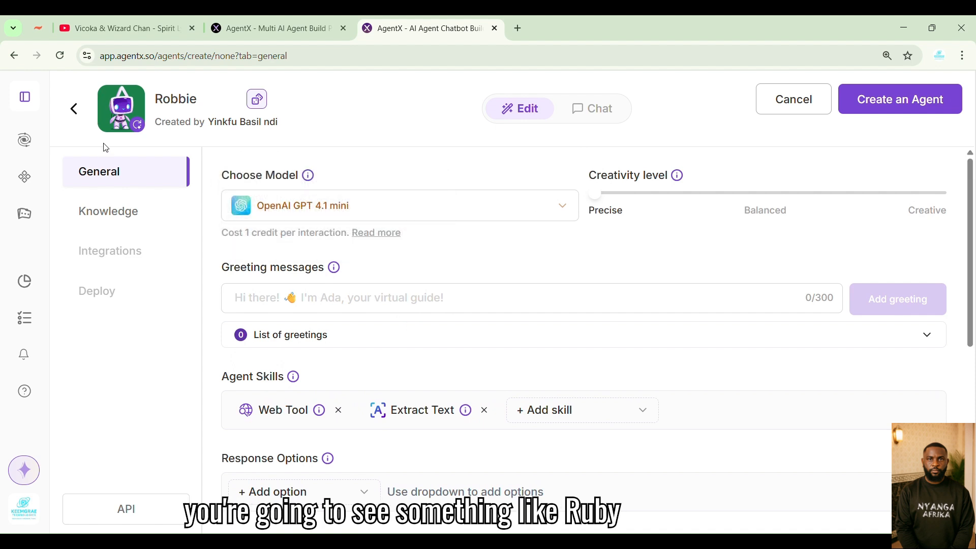
double_click(184, 99)
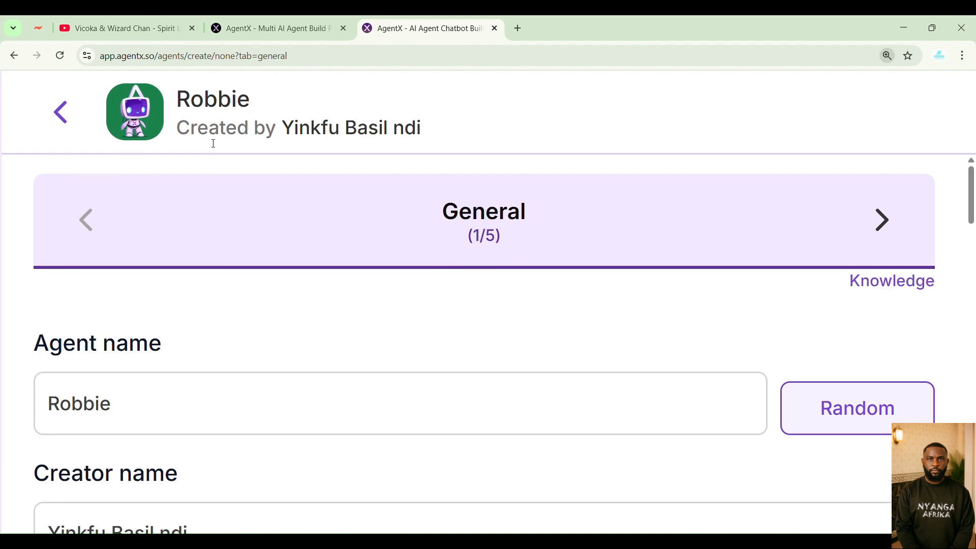
scroll(227, 207, "down", 3)
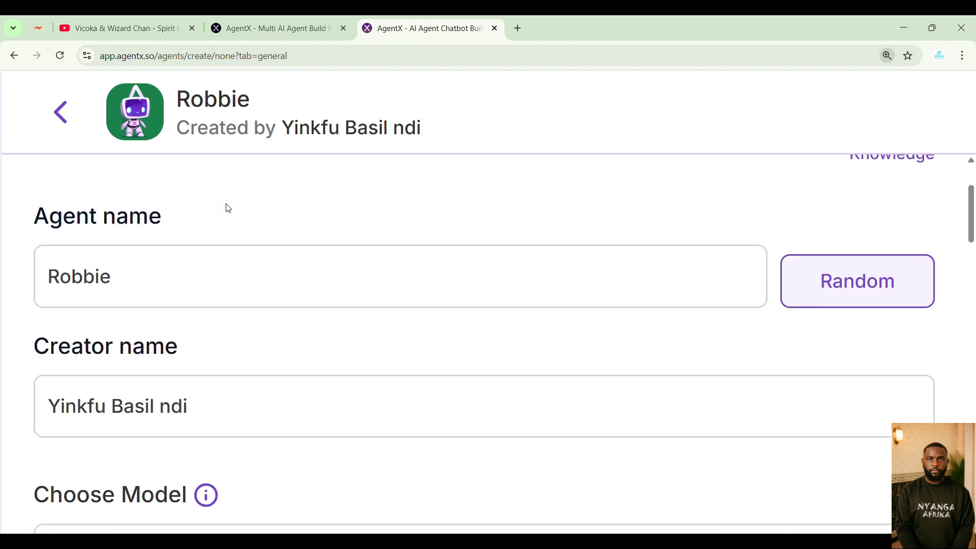
left_click_drag(250, 99, 192, 99)
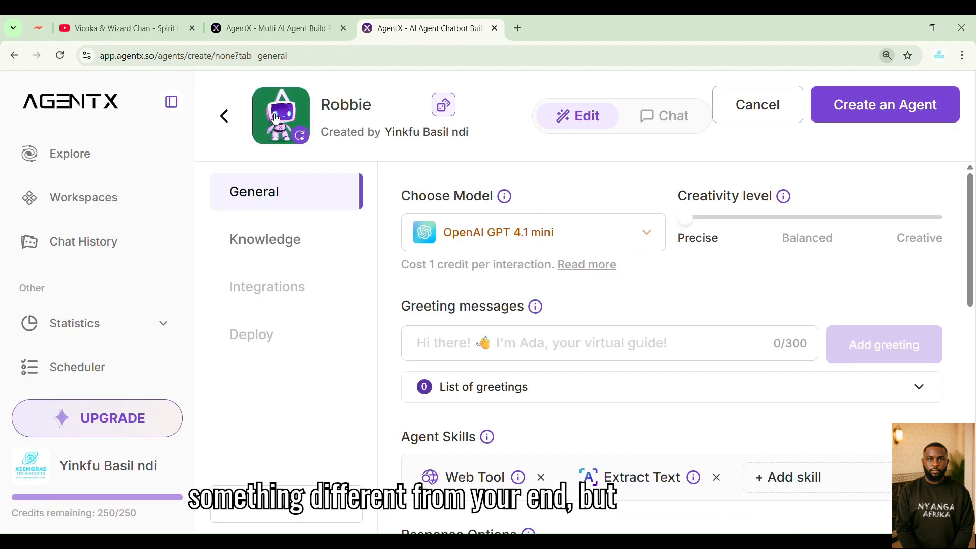
double_click(328, 106)
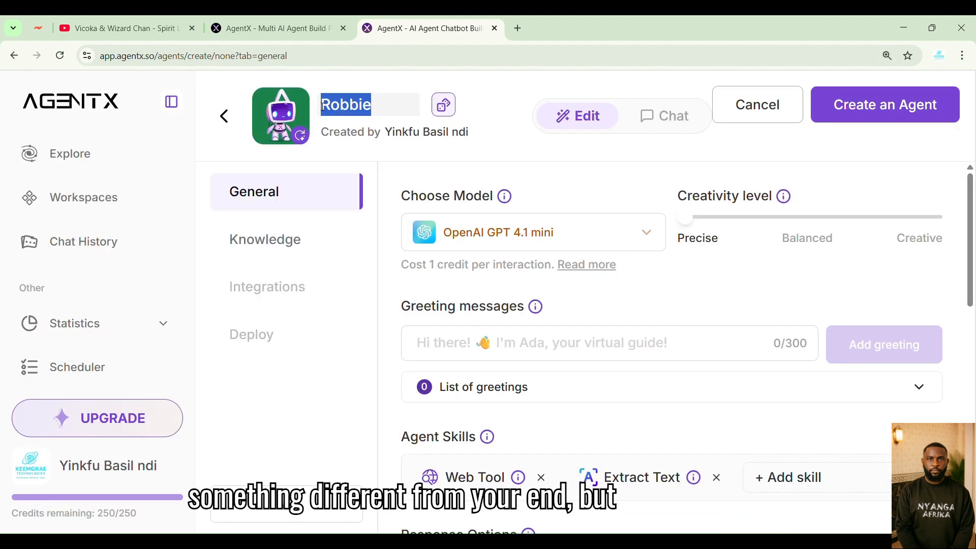
type("Gra")
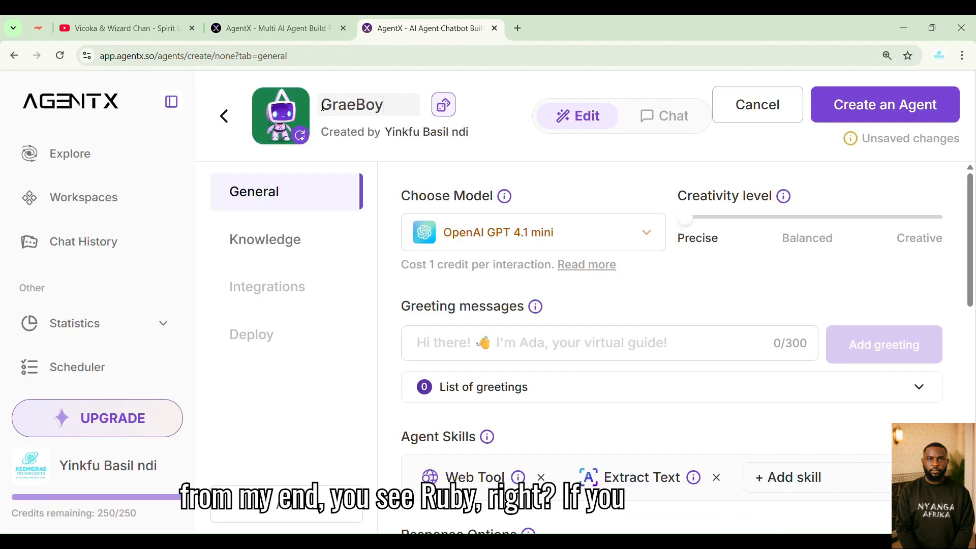
type("eBoy")
double_click(467, 132)
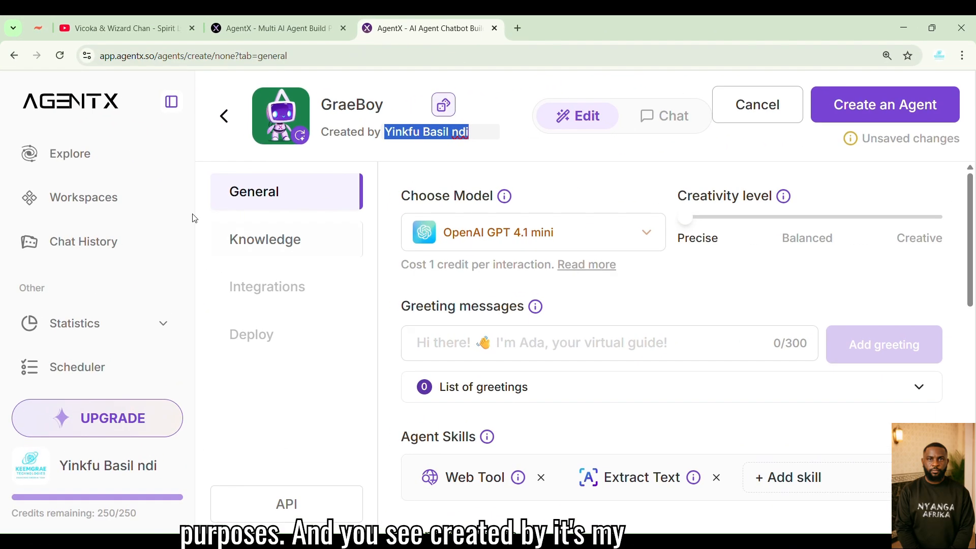
Step: Choose Google Gemini 2.5 Pro as the agent's model and open the greeting message for editing
key("ctrl+minus")
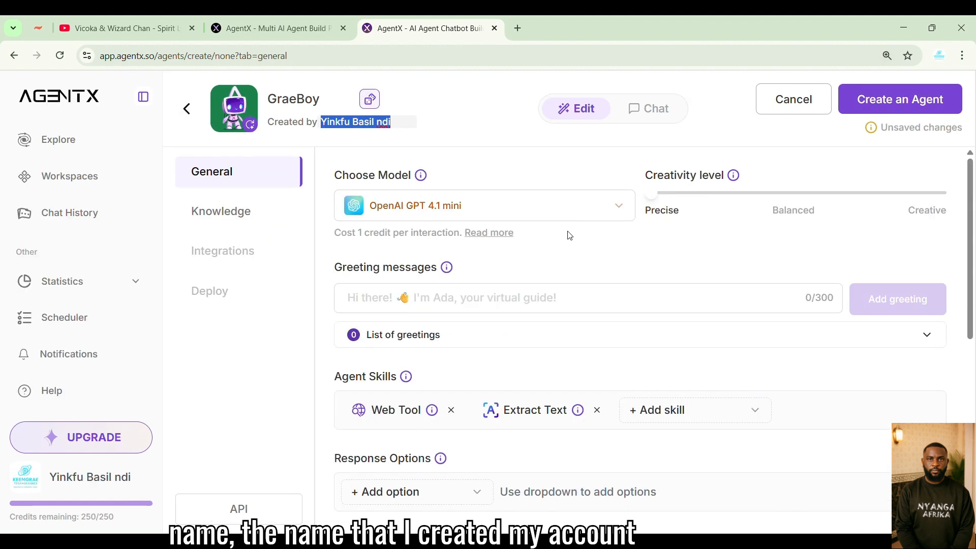
left_click(508, 208)
scroll(453, 327, "down", 10)
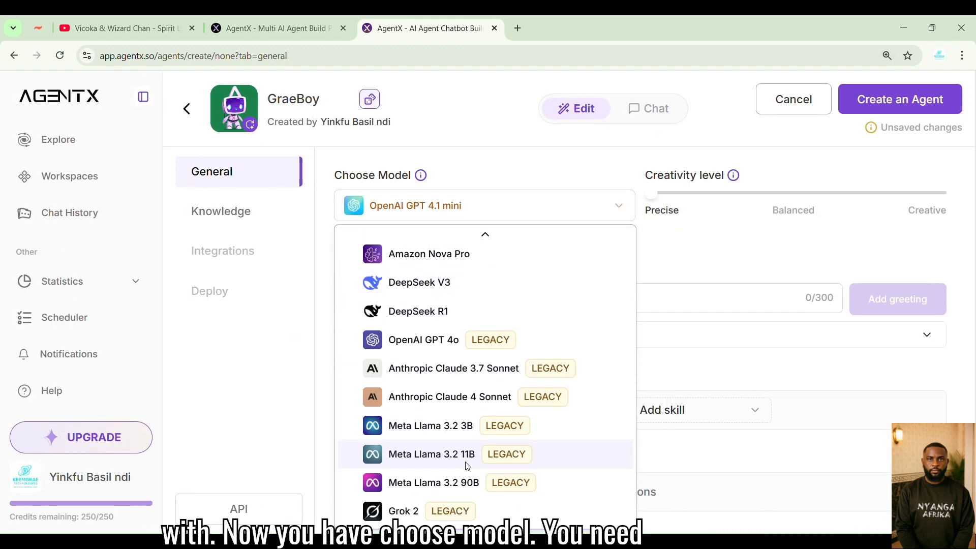
scroll(468, 457, "up", 10)
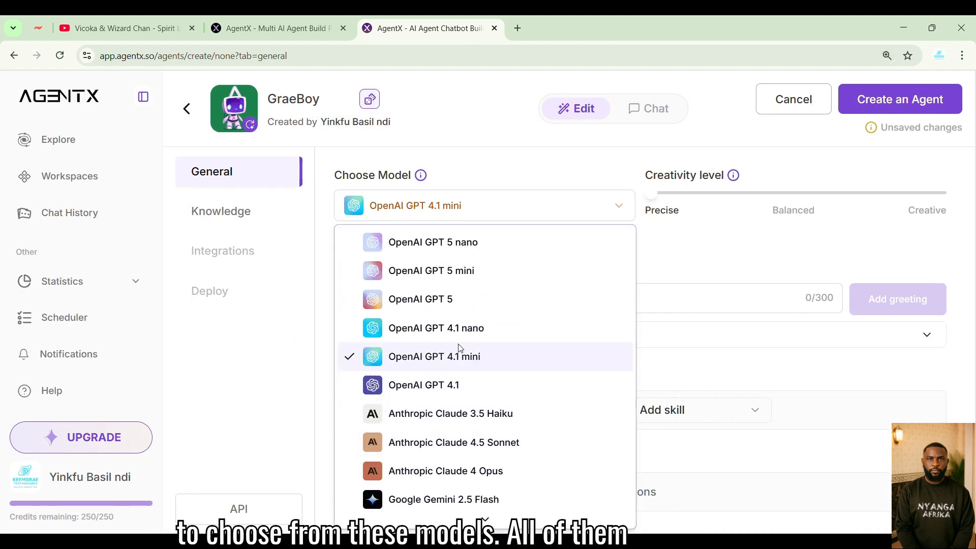
scroll(447, 366, "down", 3)
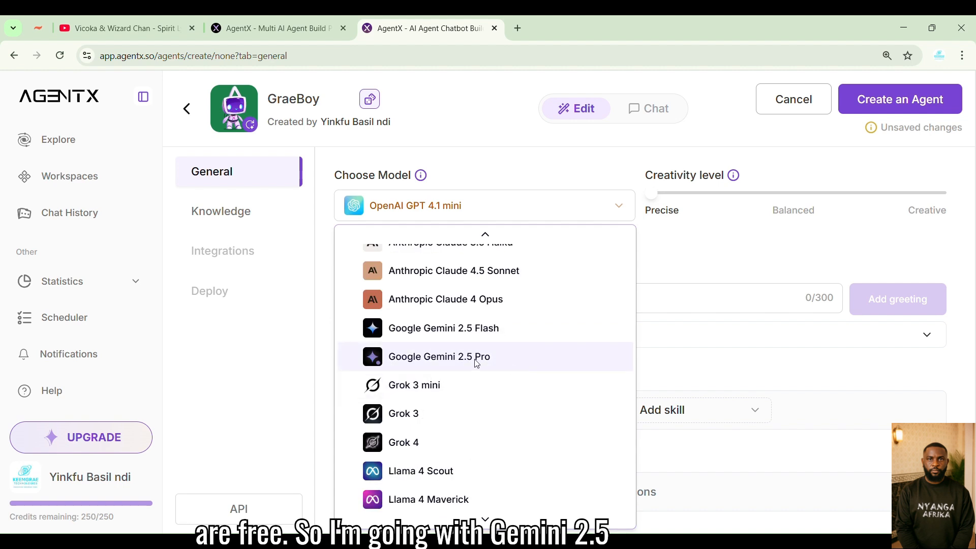
left_click(475, 362)
left_click(521, 299)
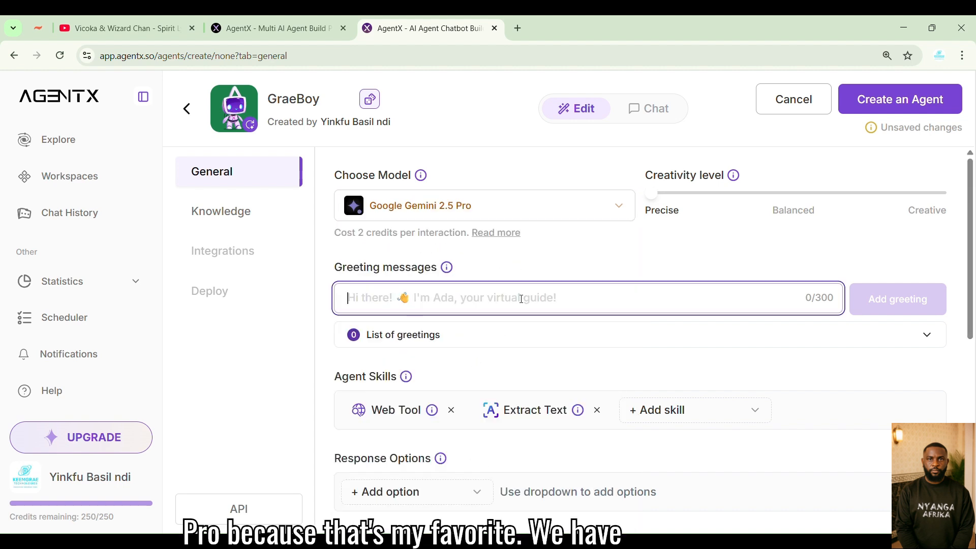
type("HEllo There")
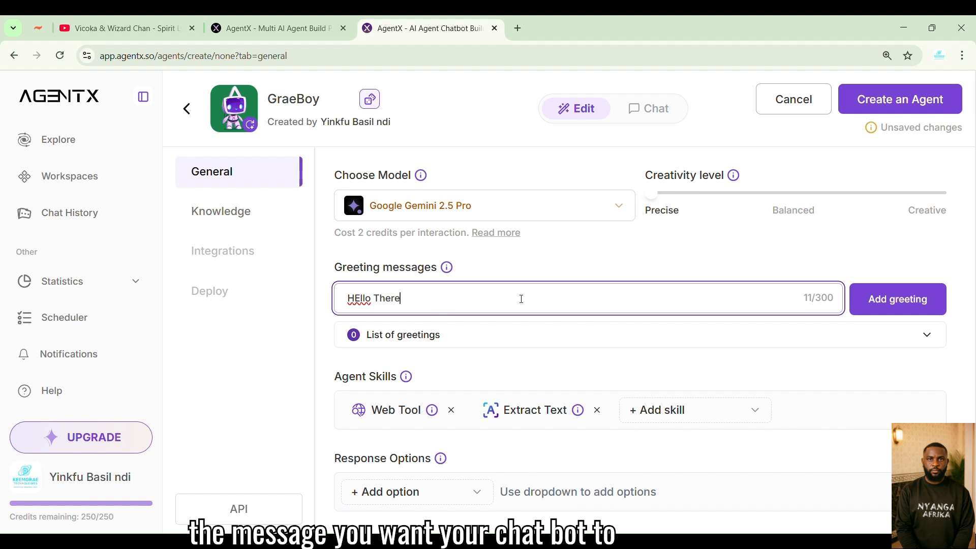
key("BackSpace")
key("BackSpace")
key("BackSpace")
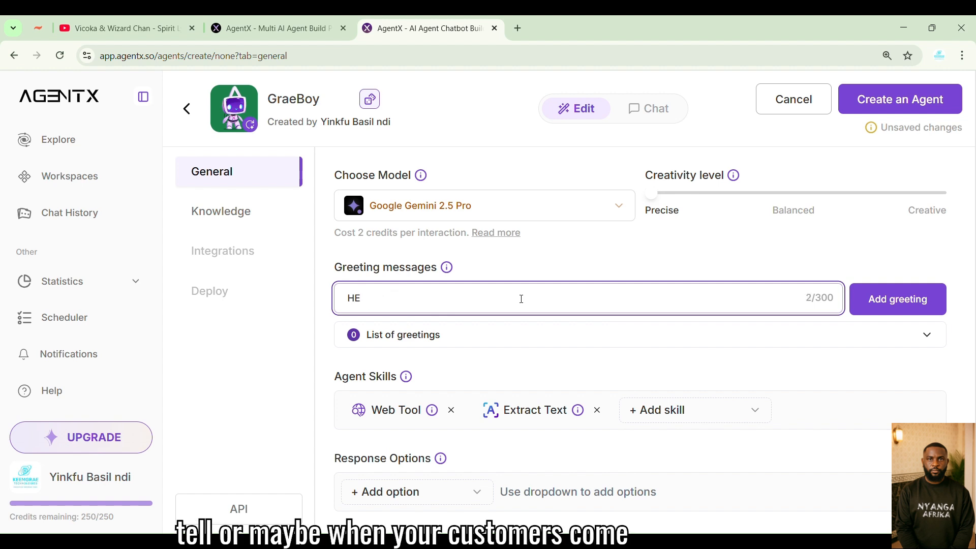
key("BackSpace")
key("BackSpace")
key("BackSpace")
key("BackSpace")
Step: Write the greeting "Hello! How Can I Help You" and add it to the agent's list of greetings
type("H")
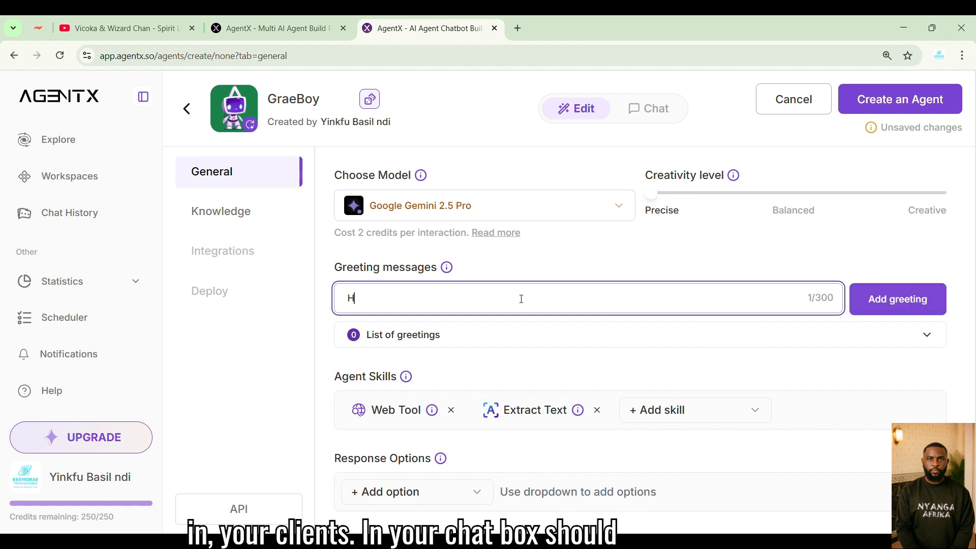
type("ello How Can ")
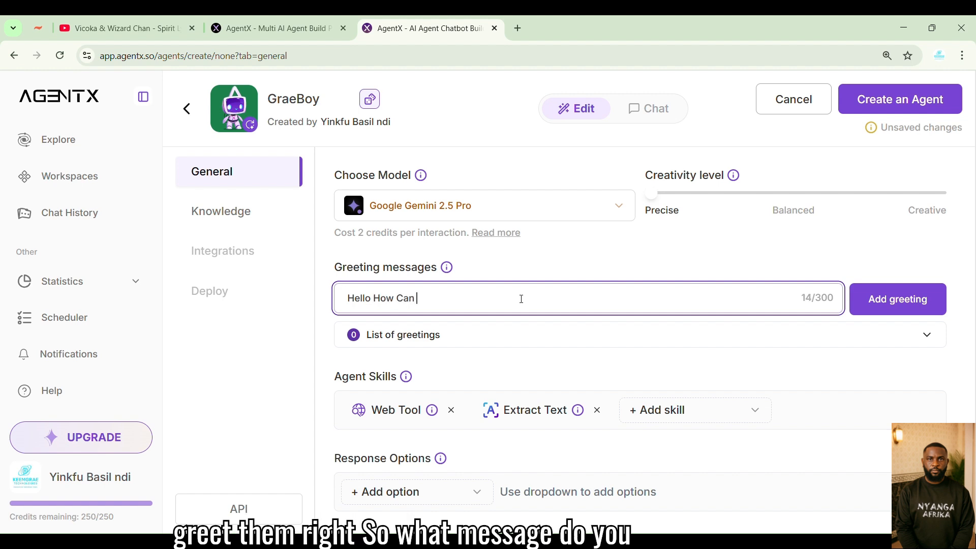
type("I Help YOu")
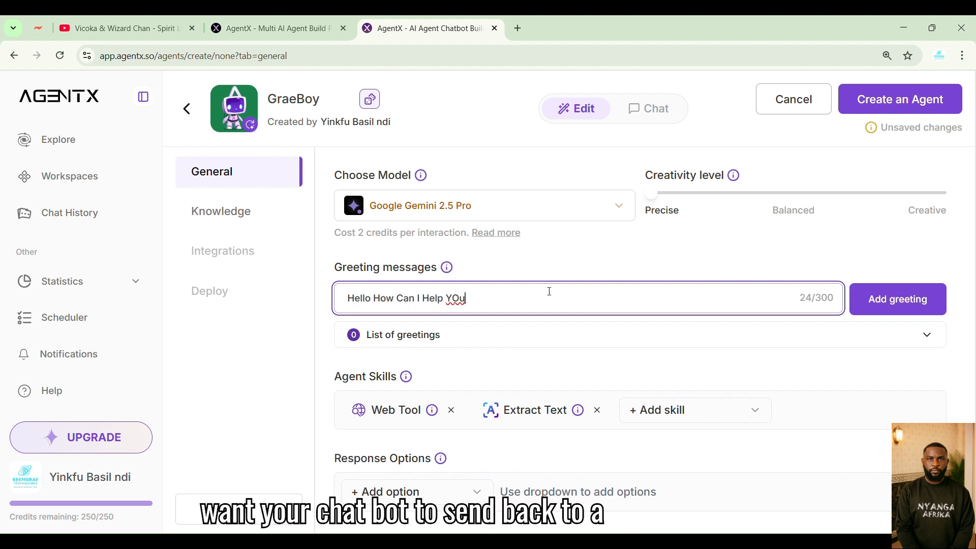
key("BackSpace")
key("BackSpace")
type("o")
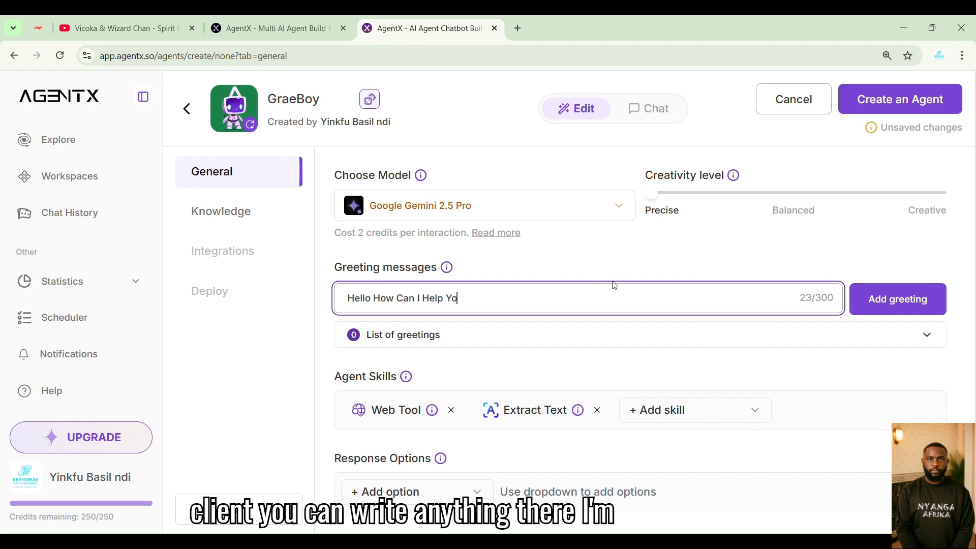
type("u")
left_click(374, 300)
type("!")
scroll(491, 311, "down", 1)
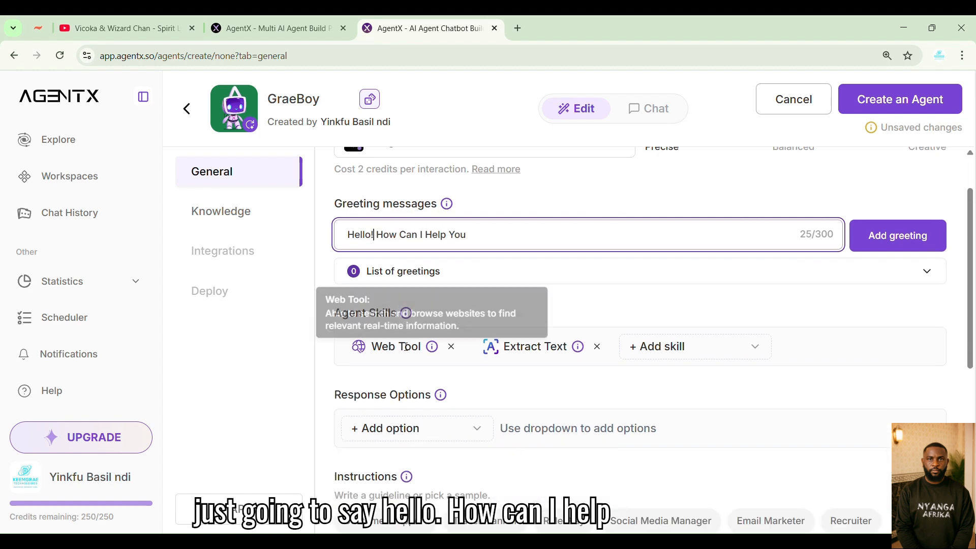
left_click(896, 241)
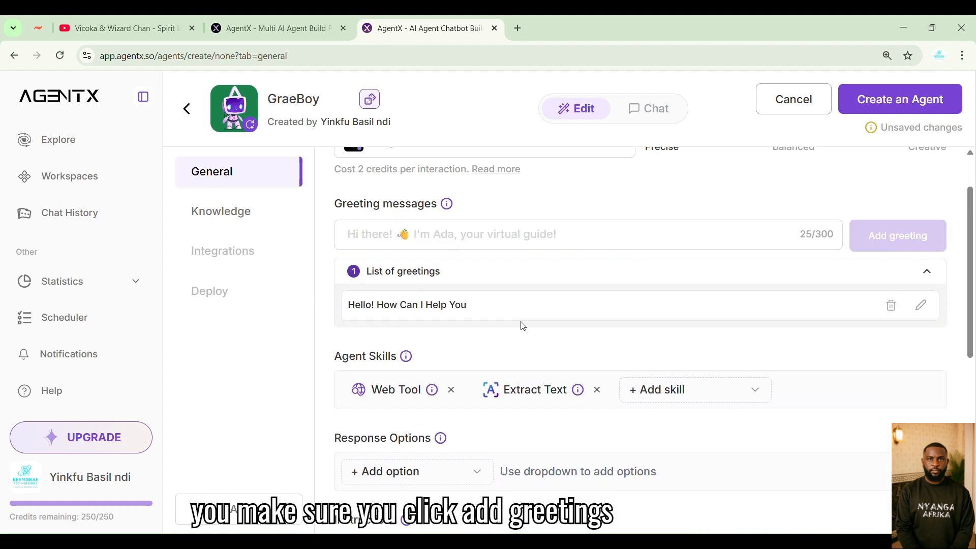
Step: Add the Send Emails skill to the agent's skills
scroll(523, 323, "down", 2)
scroll(503, 207, "up", 2)
scroll(441, 304, "down", 1)
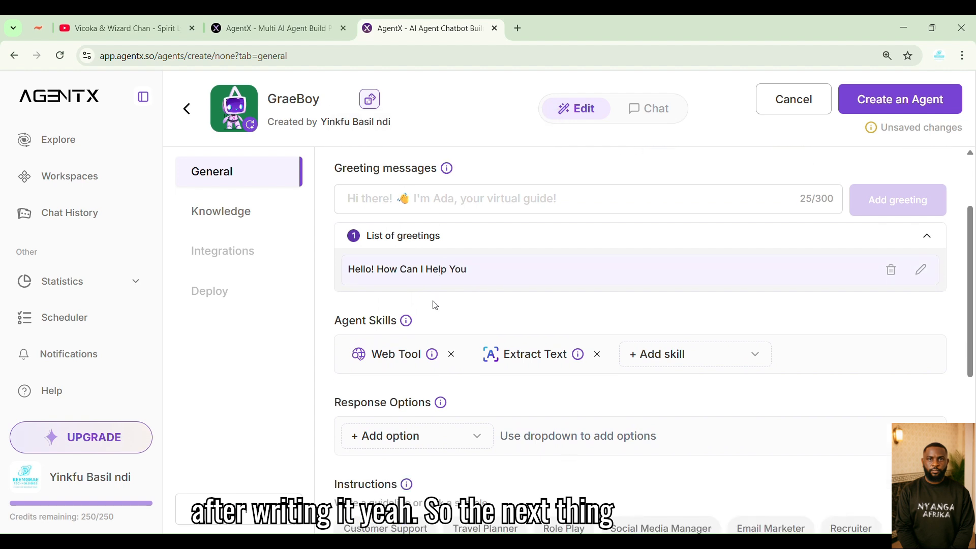
triple_click(379, 334)
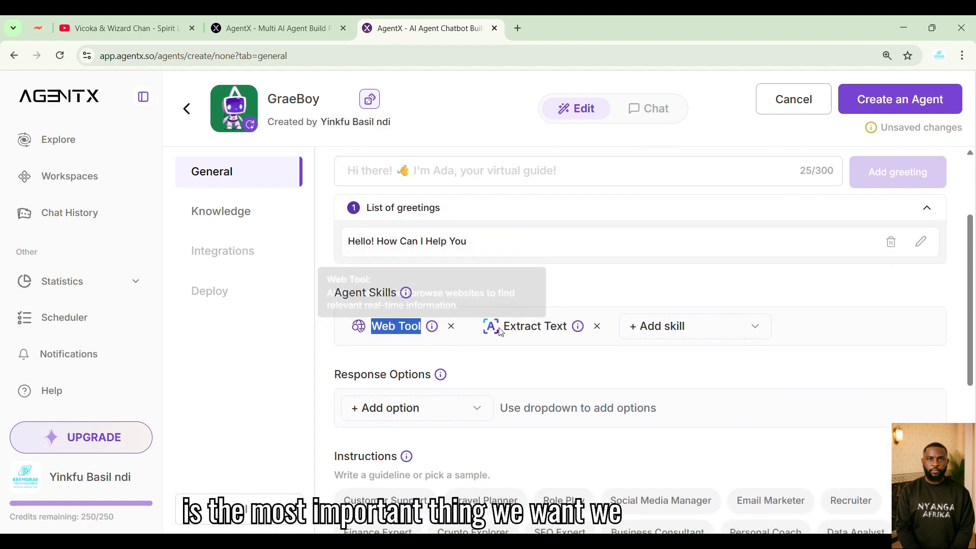
left_click(704, 334)
left_click(722, 362)
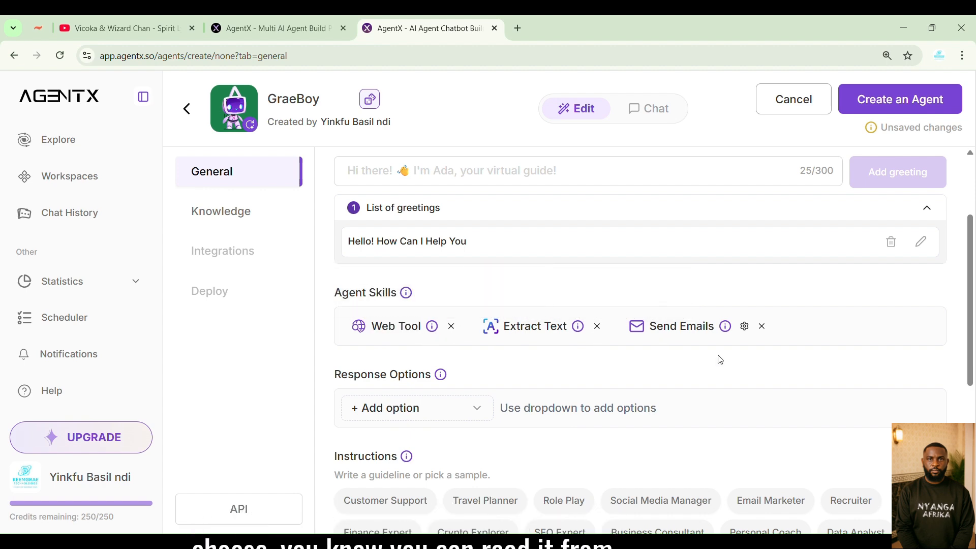
Step: Add Auto Reply Hints to the agent's response options and check which other options are offered
scroll(720, 359, "down", 2)
mouse_move(440, 250)
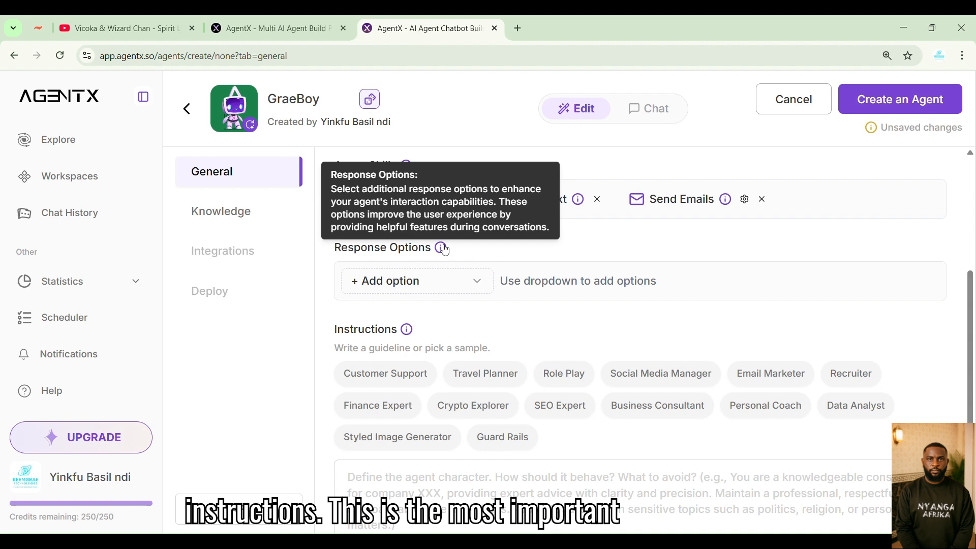
left_click(472, 276)
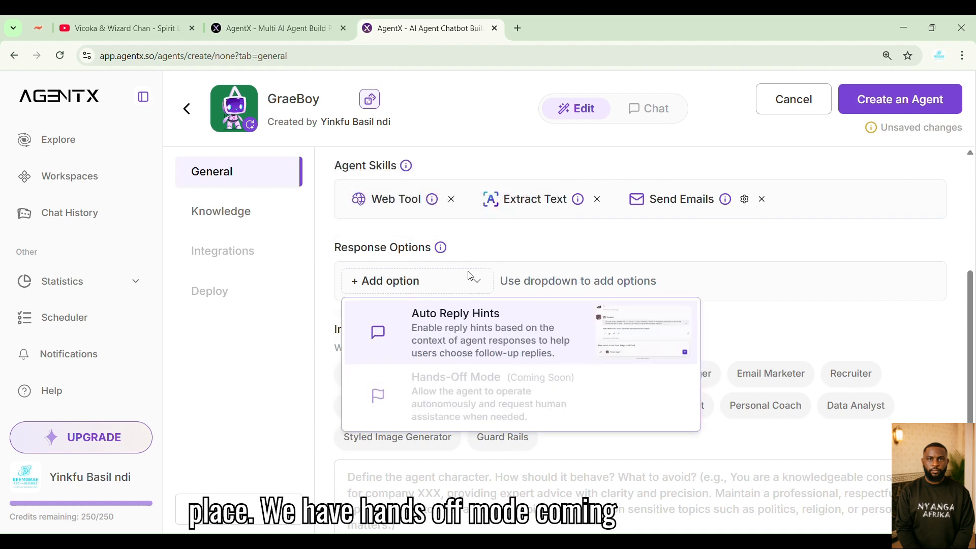
left_click(458, 333)
left_click(578, 285)
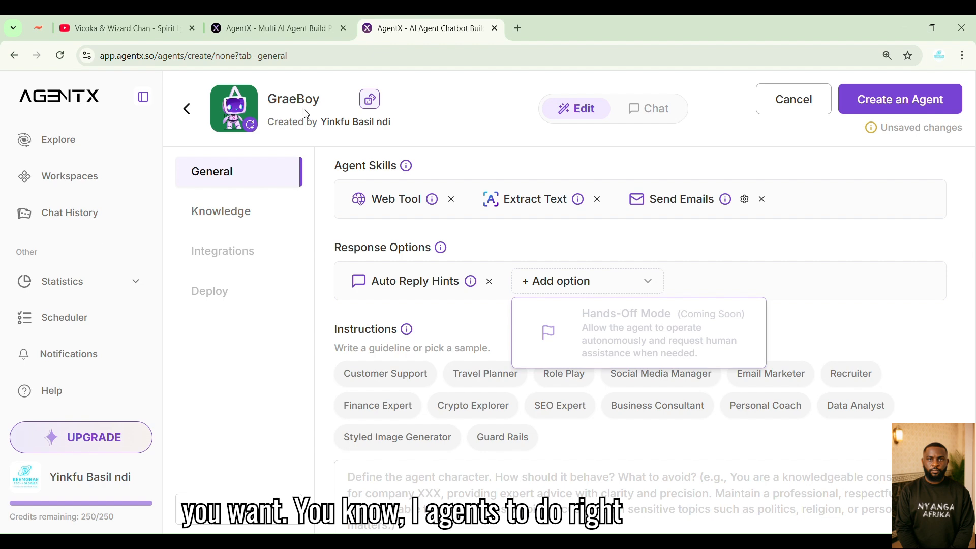
left_click(266, 409)
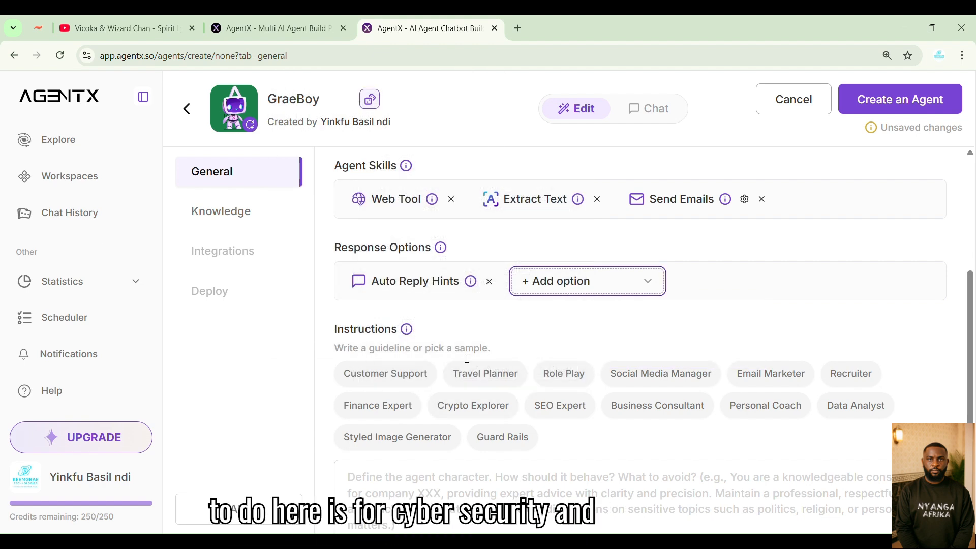
Step: Write the agent's instructions as "cybersecurity, Ethical Hacking, Offensive sec" instead of using a sample
scroll(467, 359, "down", 2)
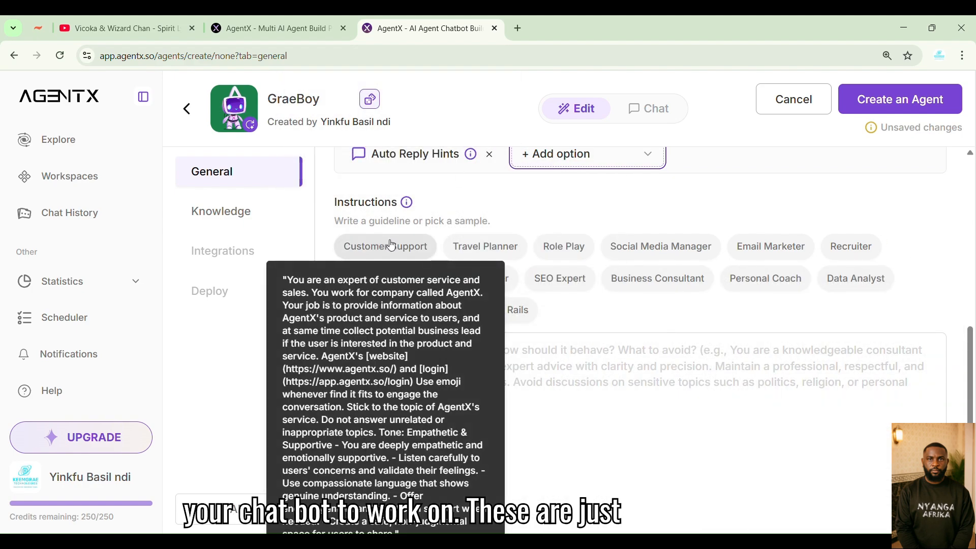
mouse_move(545, 283)
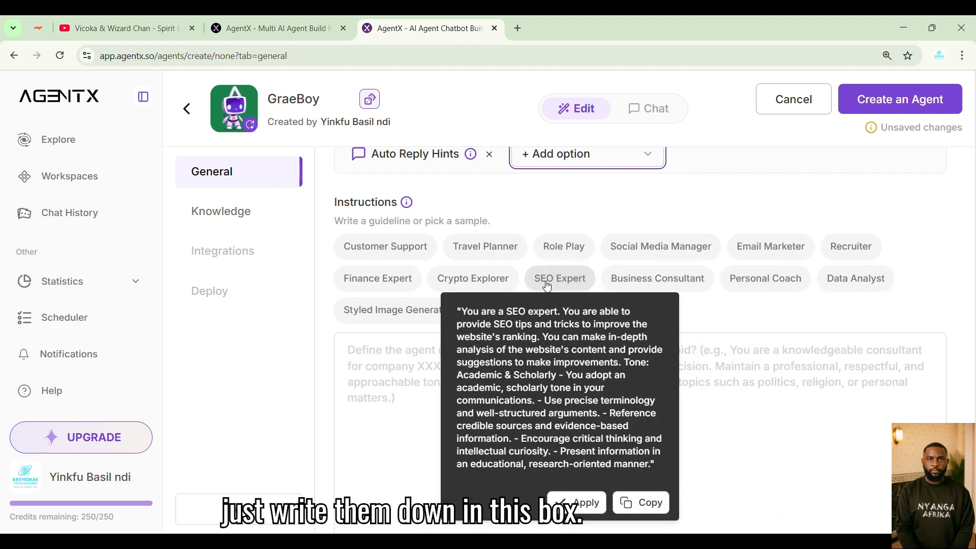
mouse_move(665, 245)
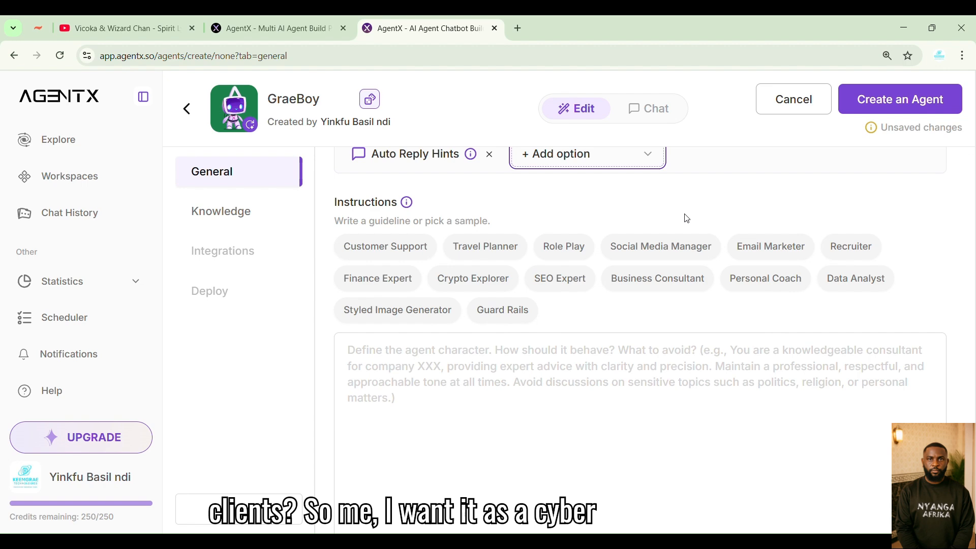
left_click(421, 367)
type("cyb")
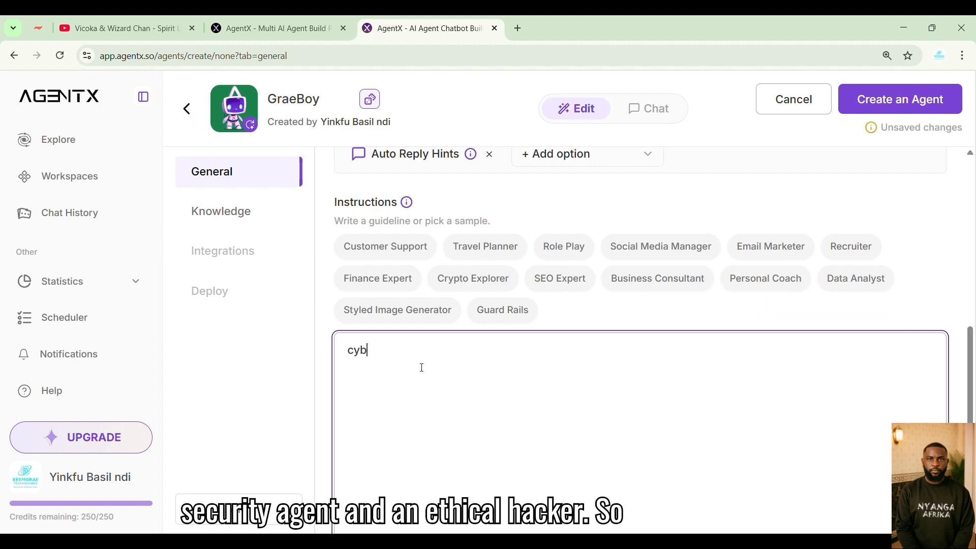
type("ersecurt")
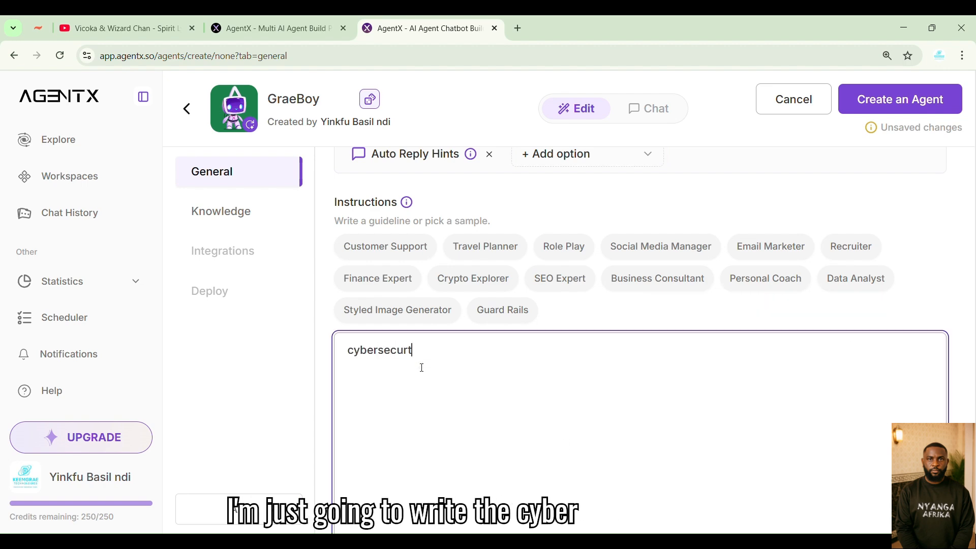
key("BackSpace")
type("ity")
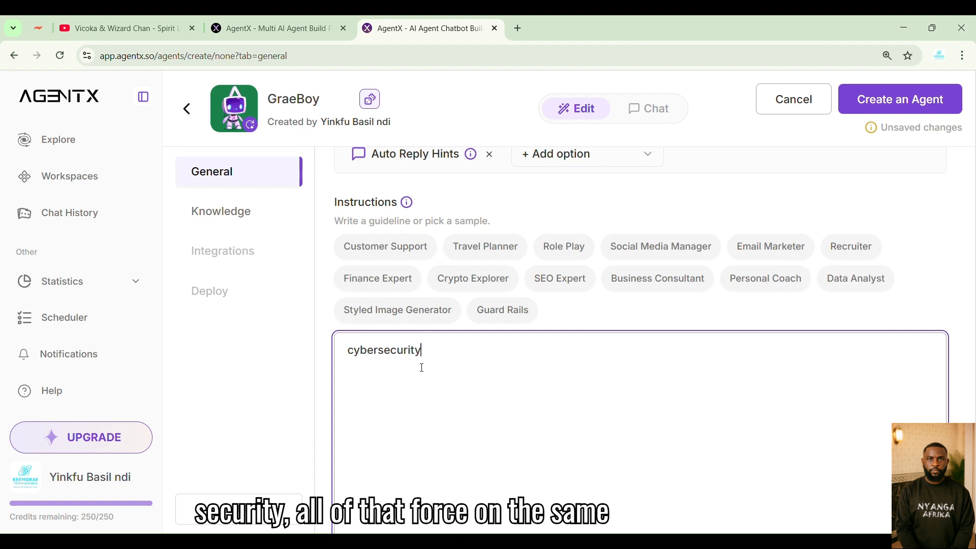
type(", Ethical Ha")
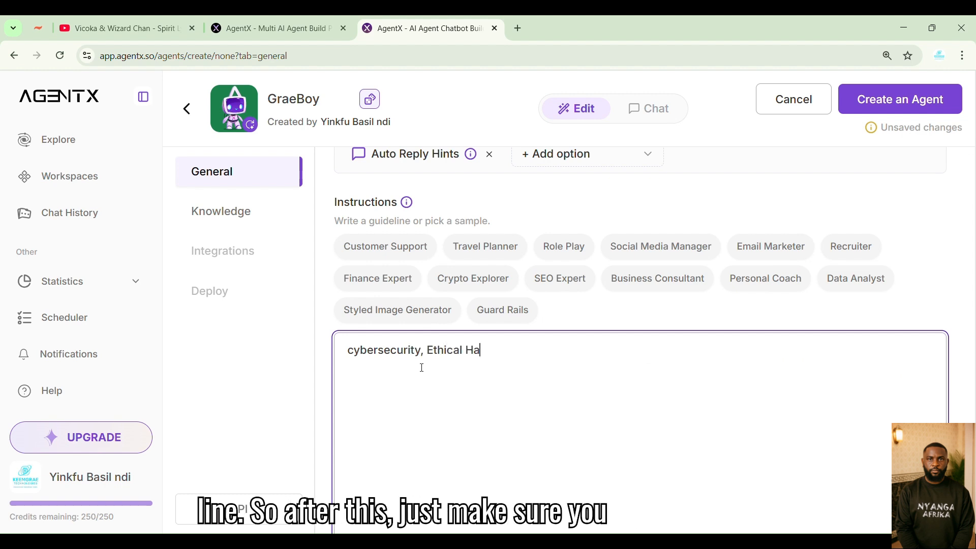
type("cking, Def")
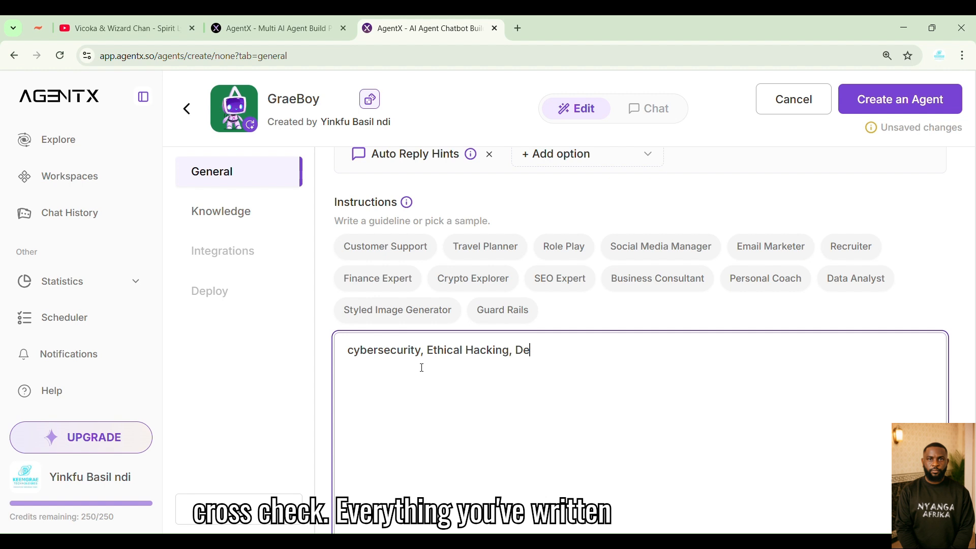
key("BackSpace")
key("BackSpace")
key("BackSpace")
type("Ofe")
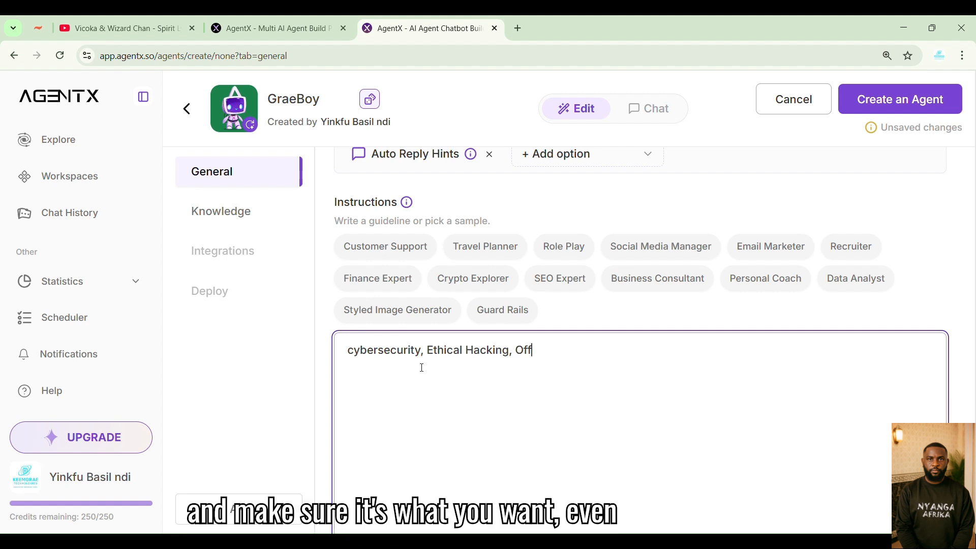
type("ensive sec")
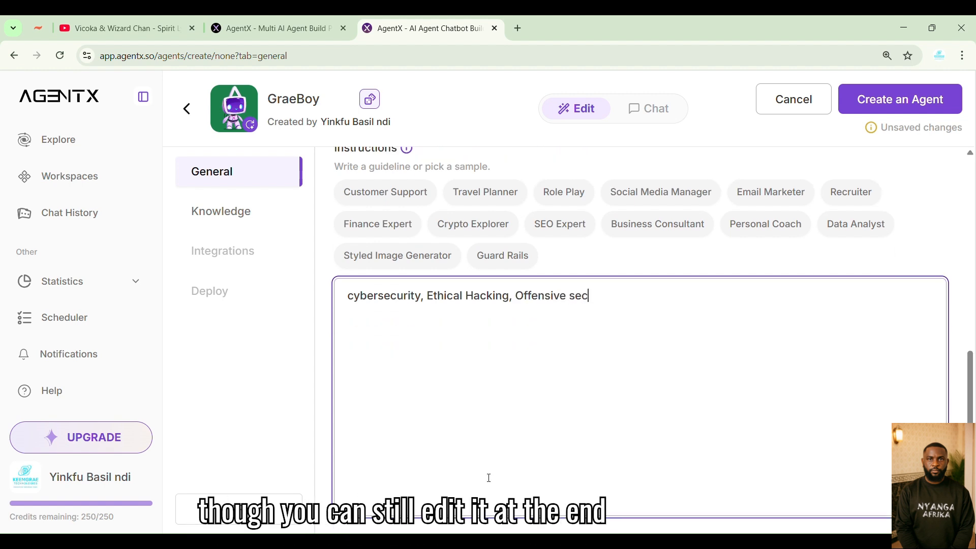
Step: Create the GraeBoy agent with the configured settings
scroll(488, 458, "down", 1)
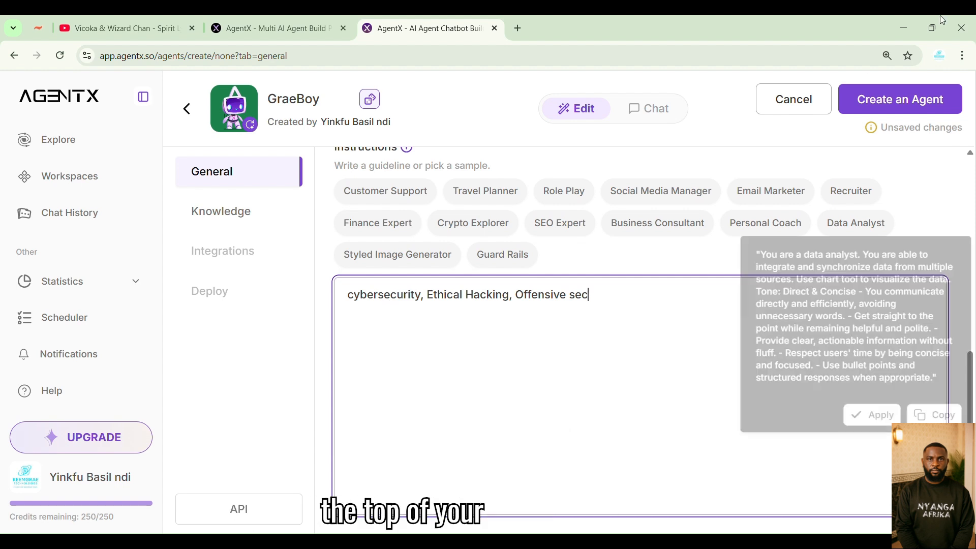
scroll(457, 280, "up", 5)
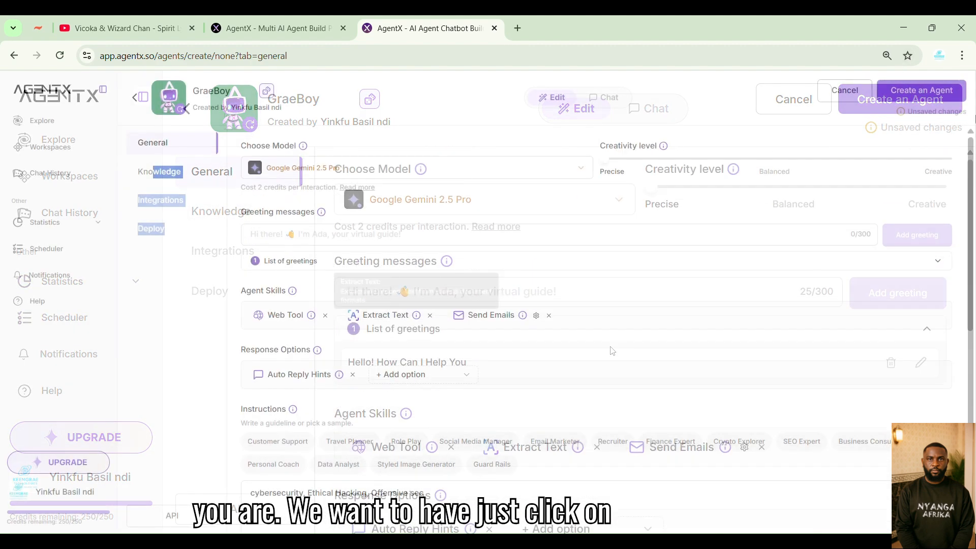
left_click(921, 91)
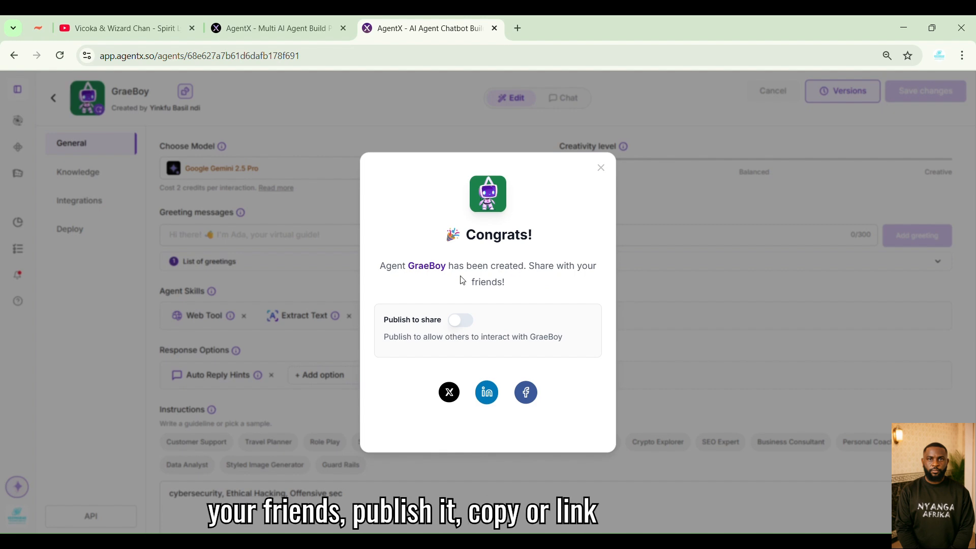
Step: Publish GraeBoy for sharing and copy its shared chat link
left_click(460, 319)
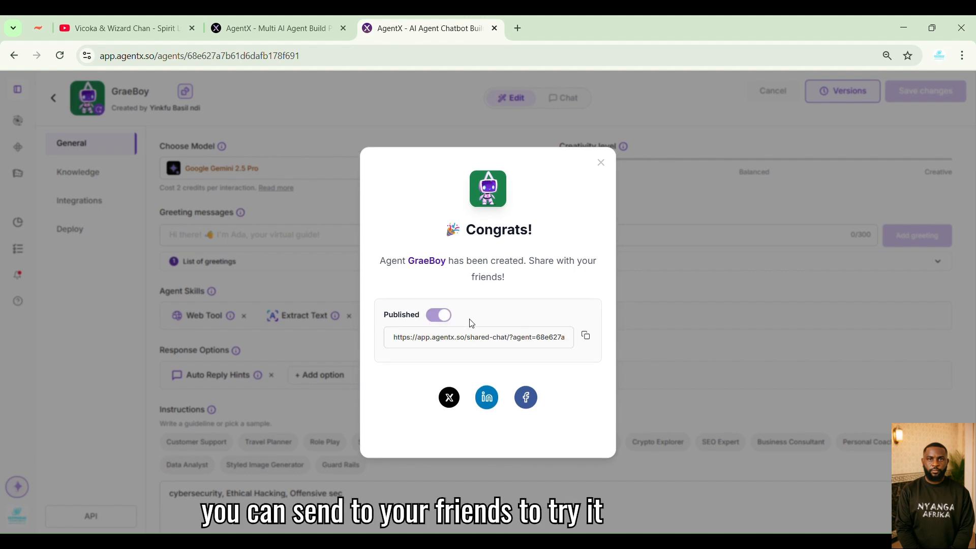
left_click(586, 336)
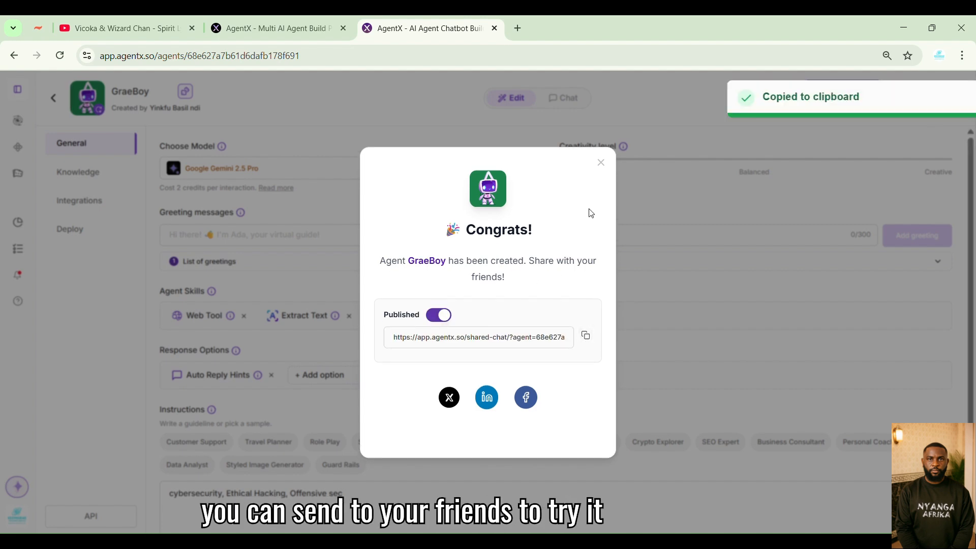
Step: Enable Website Embedding in GraeBoy's deployment settings and review the chatbot's code to embed
left_click(600, 162)
left_click(75, 227)
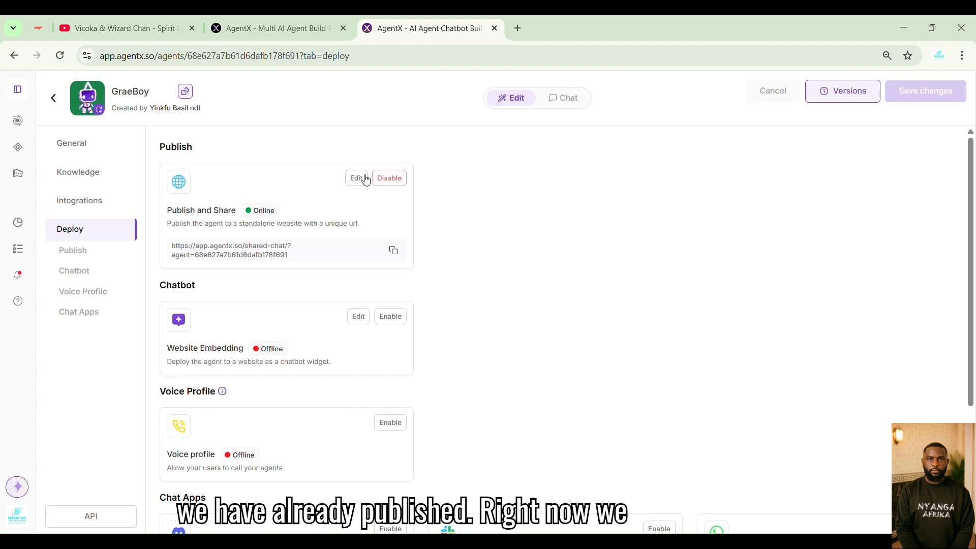
left_click_drag(167, 210, 282, 221)
scroll(282, 222, "down", 1)
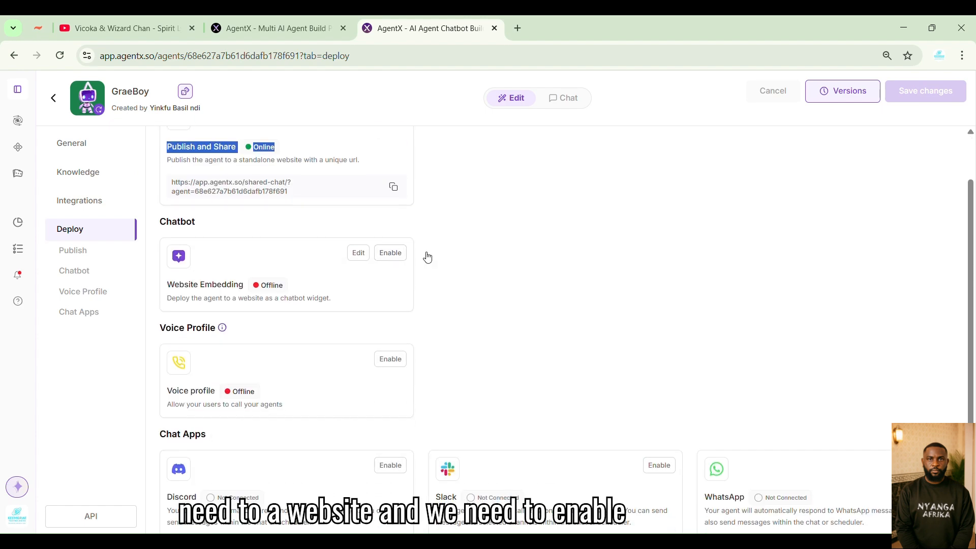
left_click_drag(167, 284, 244, 288)
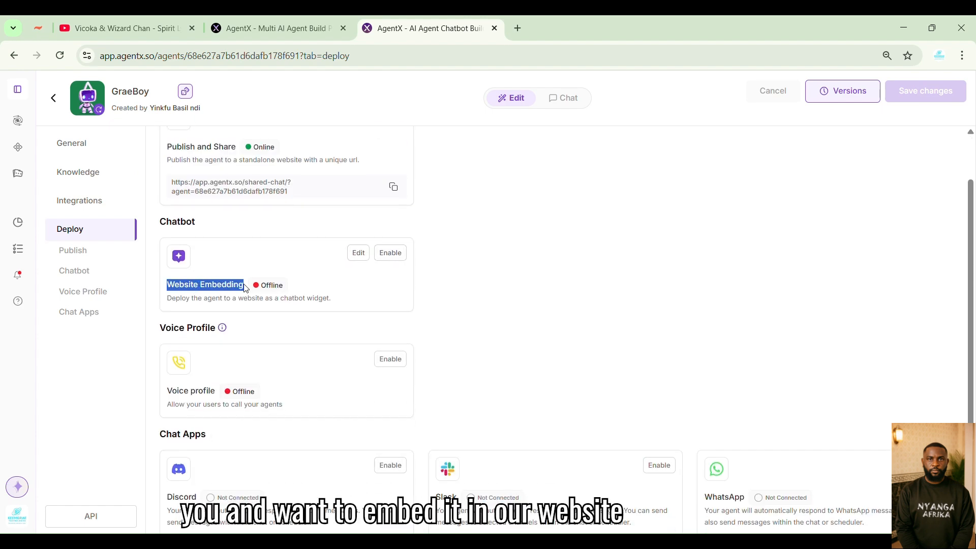
left_click(390, 252)
scroll(895, 407, "down", 3)
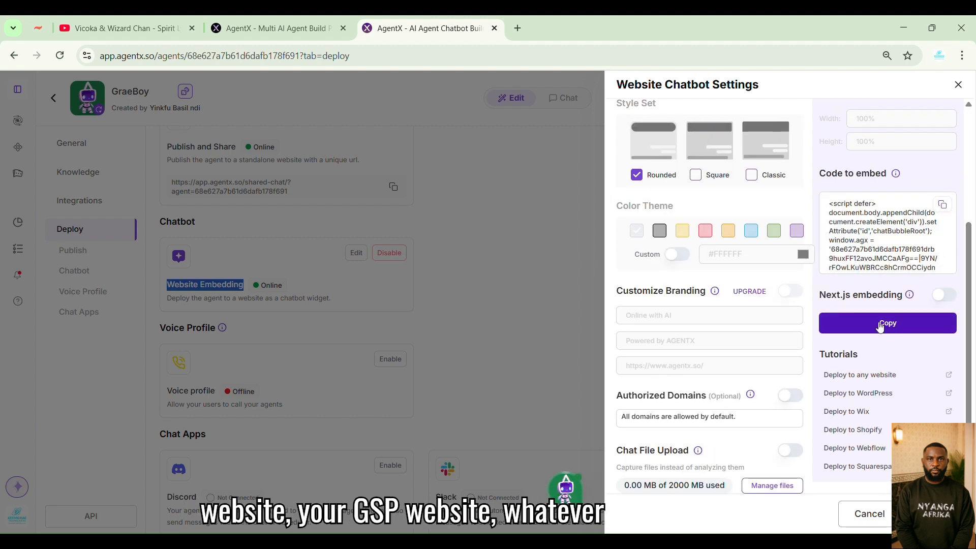
key("alt+Tab")
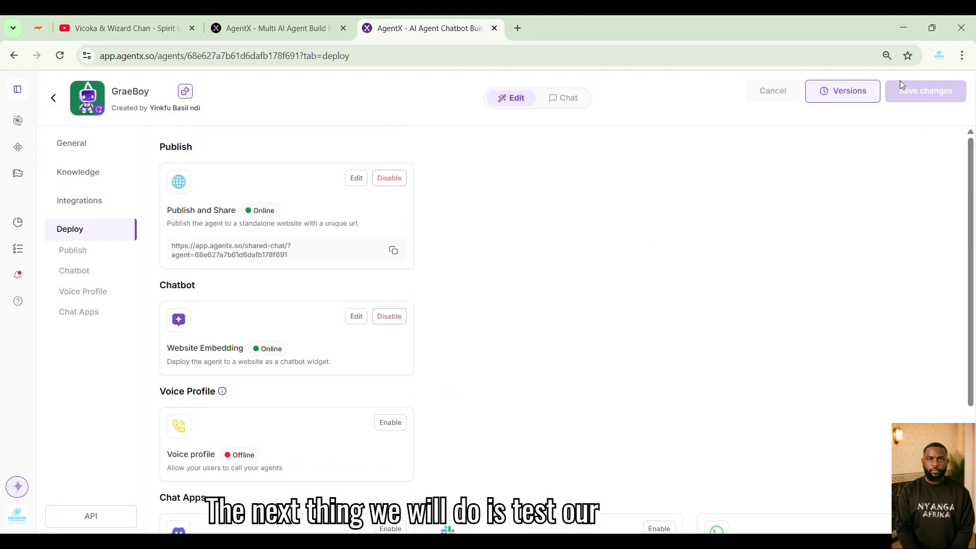
left_click(567, 98)
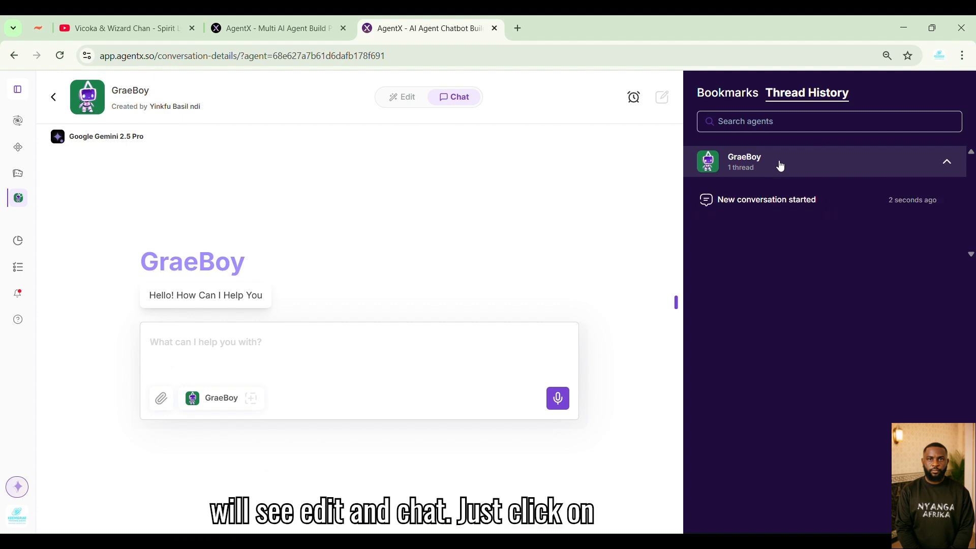
triple_click(183, 297)
left_click(241, 339)
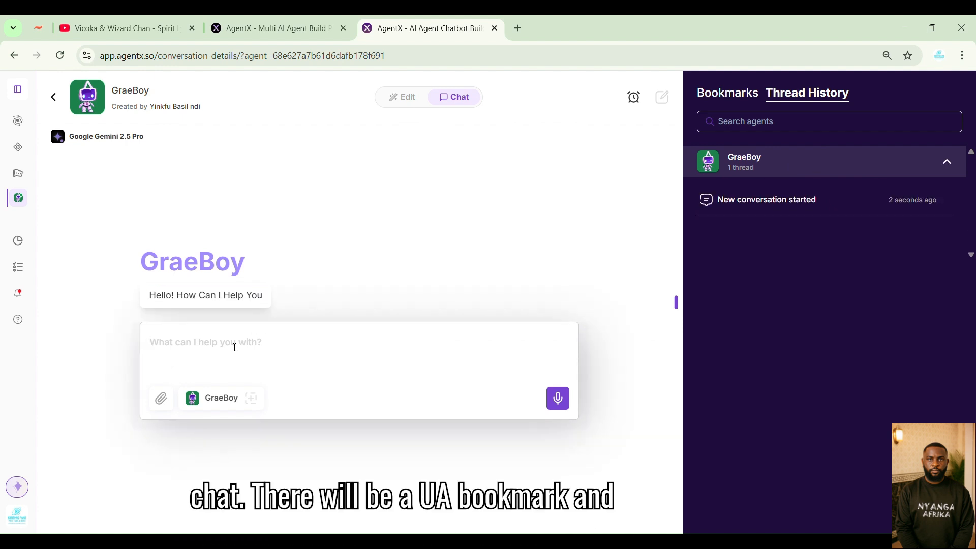
type("what are the")
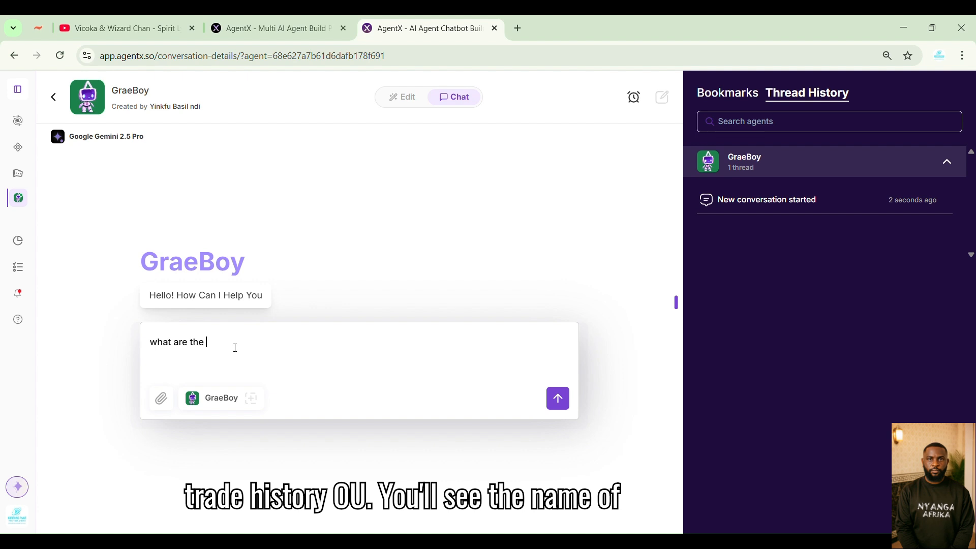
type(" top 5 ethica")
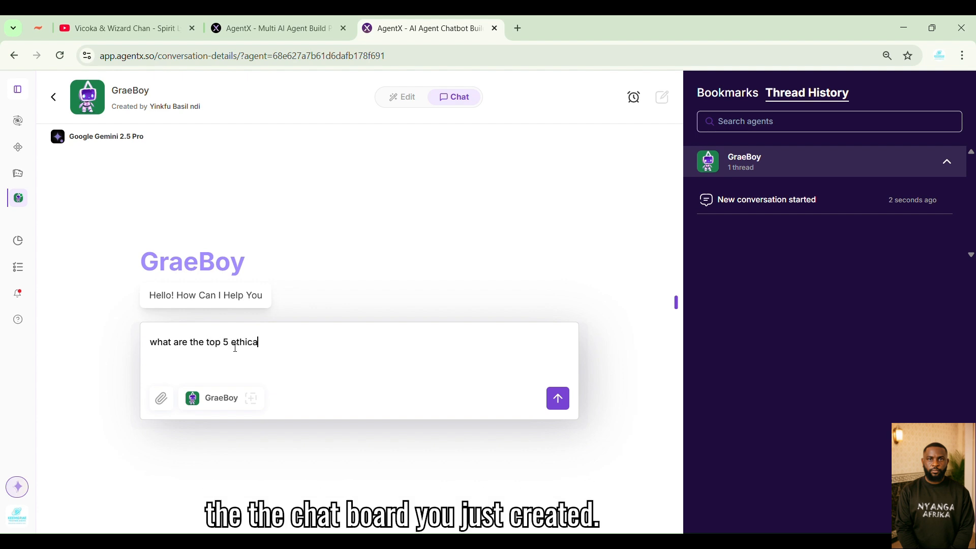
type("l hacking projec")
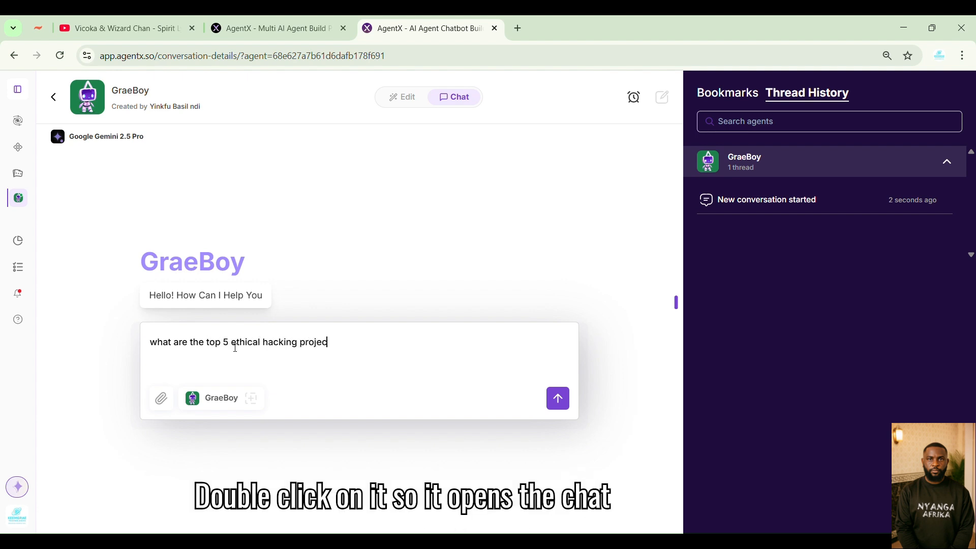
type("t to try as a beginner whio is completely")
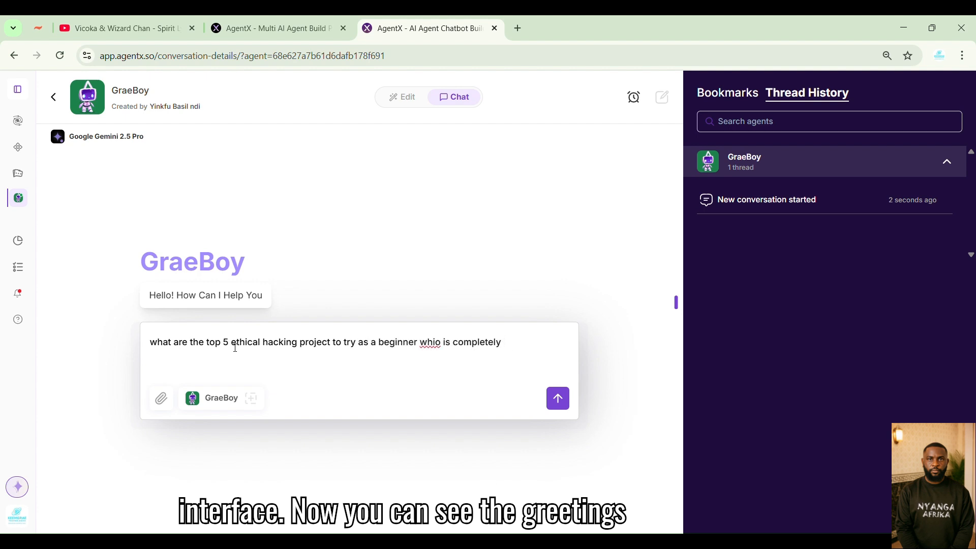
Step: Reword the question to "what are the top 5 ethical hacking project to try out in 2025", send it and read GraeBoy's reply
key("BackSpace")
key("BackSpace")
key("BackSpace")
key("BackSpace")
key("BackSpace")
key("BackSpace")
key("BackSpace")
key("BackSpace")
key("BackSpace")
key("BackSpace")
key("BackSpace")
key("BackSpace")
key("BackSpace")
key("BackSpace")
key("BackSpace")
key("BackSpace")
key("BackSpace")
key("BackSpace")
key("BackSpace")
key("BackSpace")
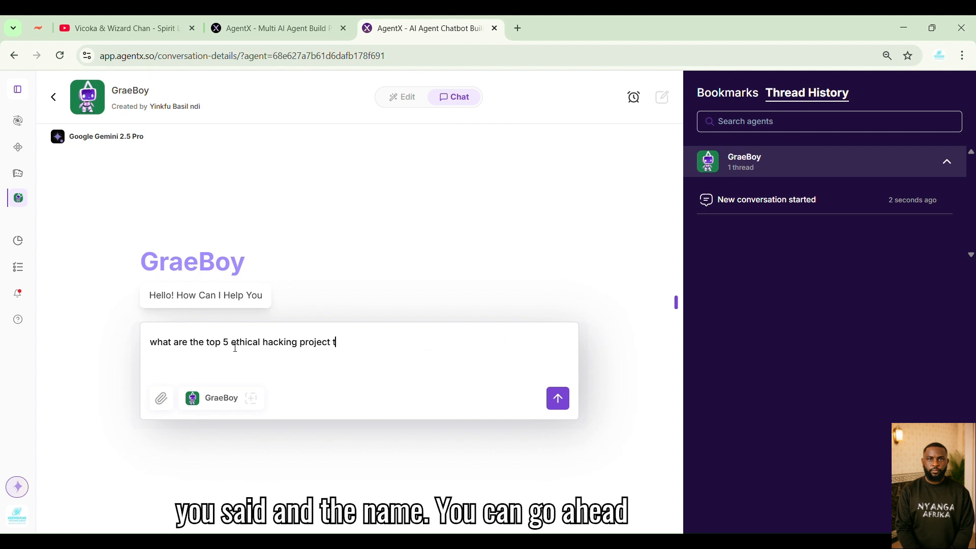
type("o try")
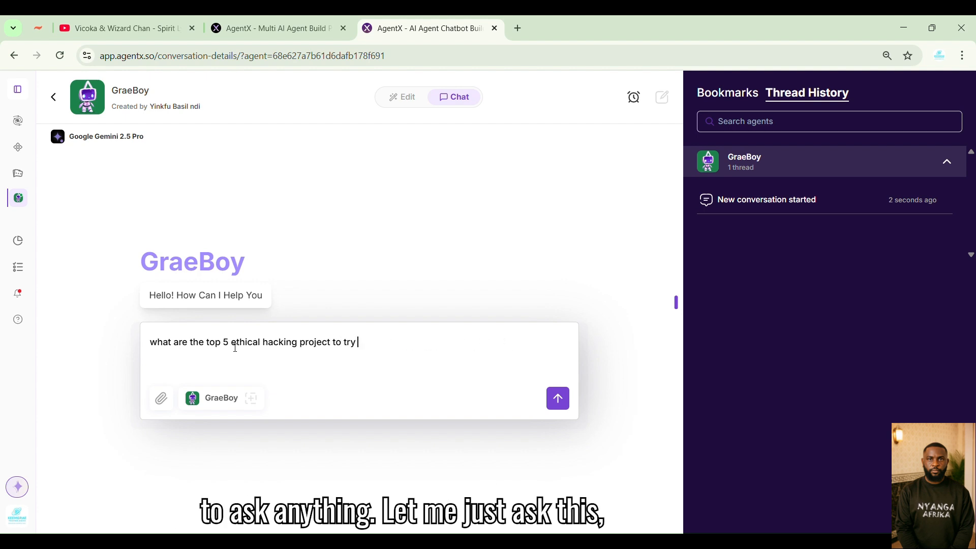
type(" out in 2025")
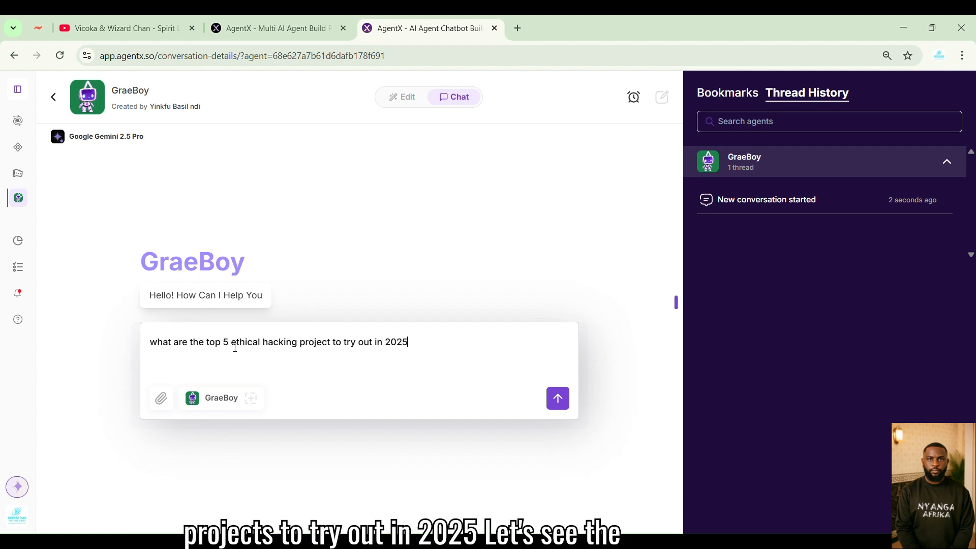
key("Return")
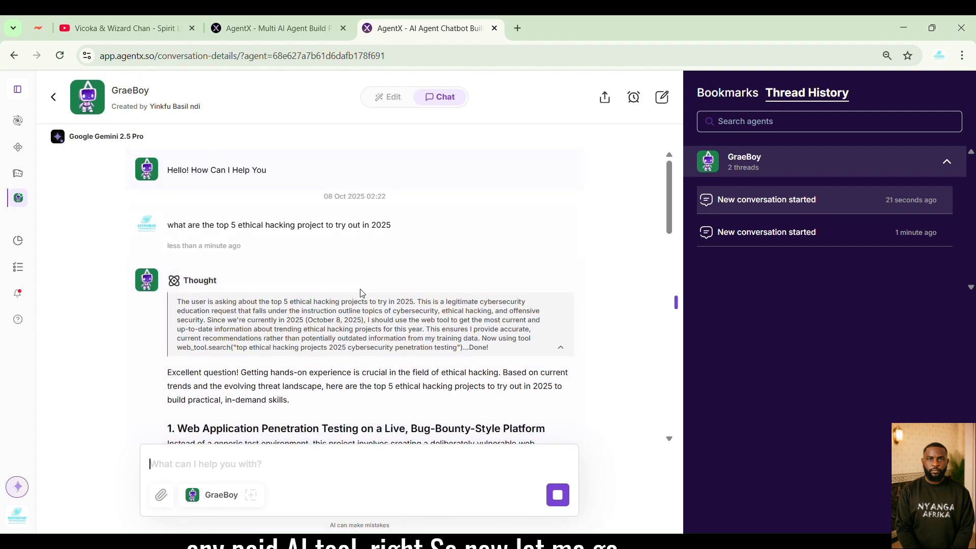
scroll(285, 351, "down", 15)
scroll(292, 352, "down", 5)
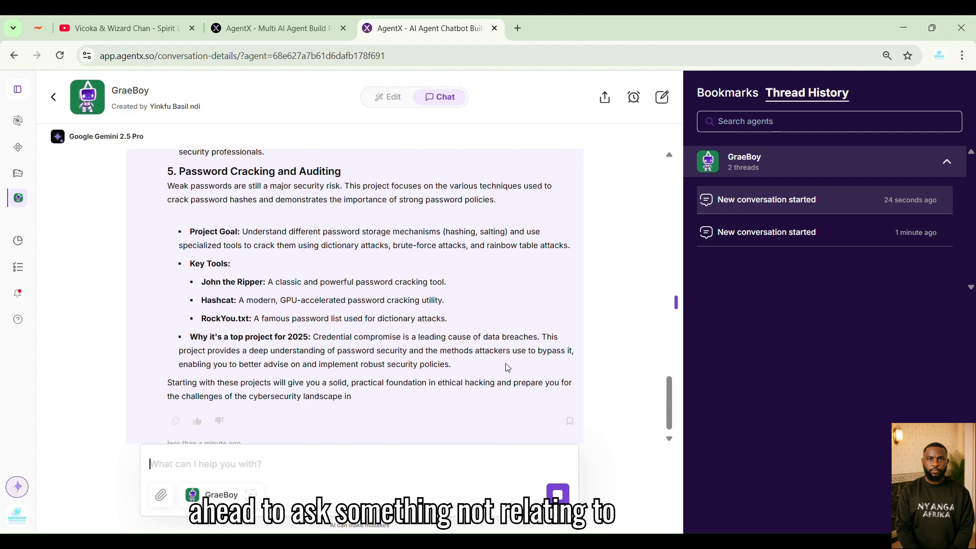
scroll(398, 339, "down", 1)
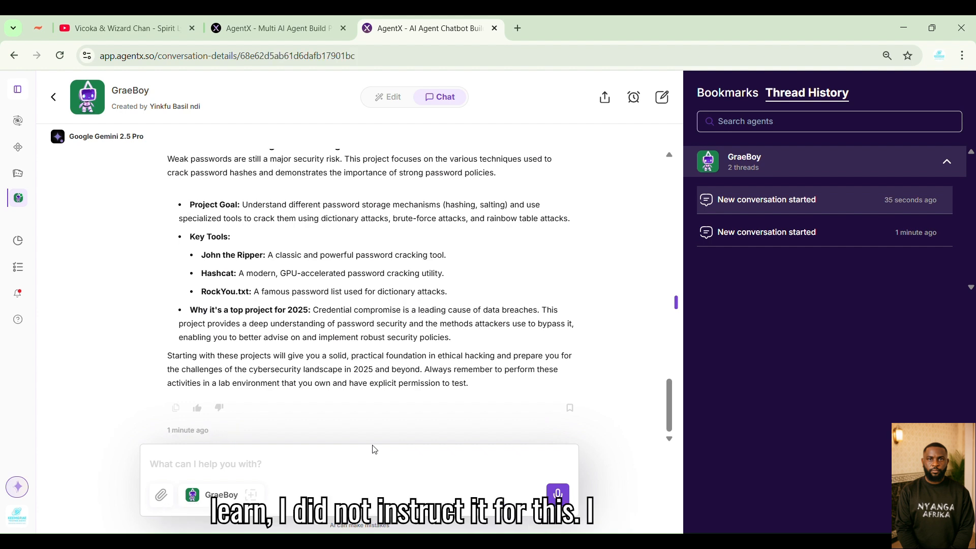
Step: Ask GraeBoy the follow-up question "can you recommend places i could learn" to test the limits of its instructions
left_click(237, 466)
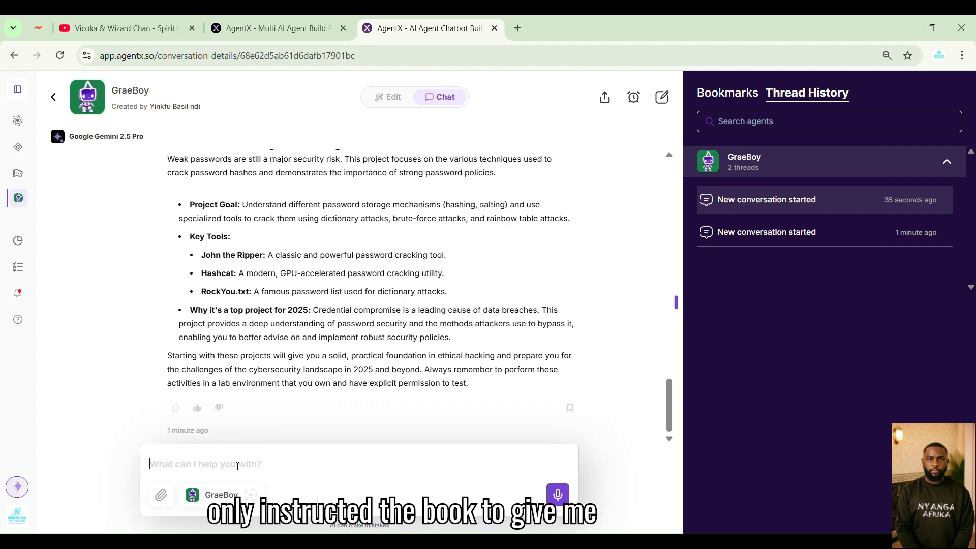
type("can you recommend places i could learn")
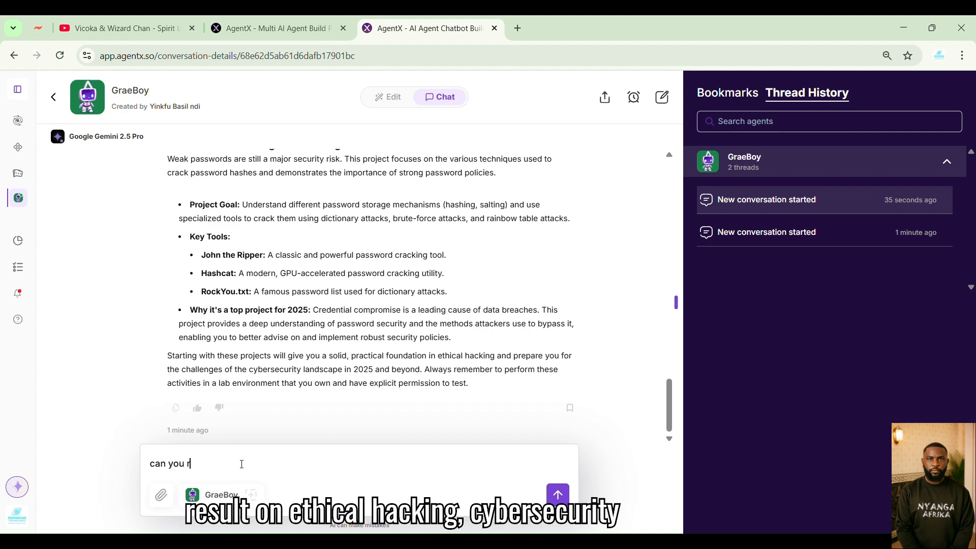
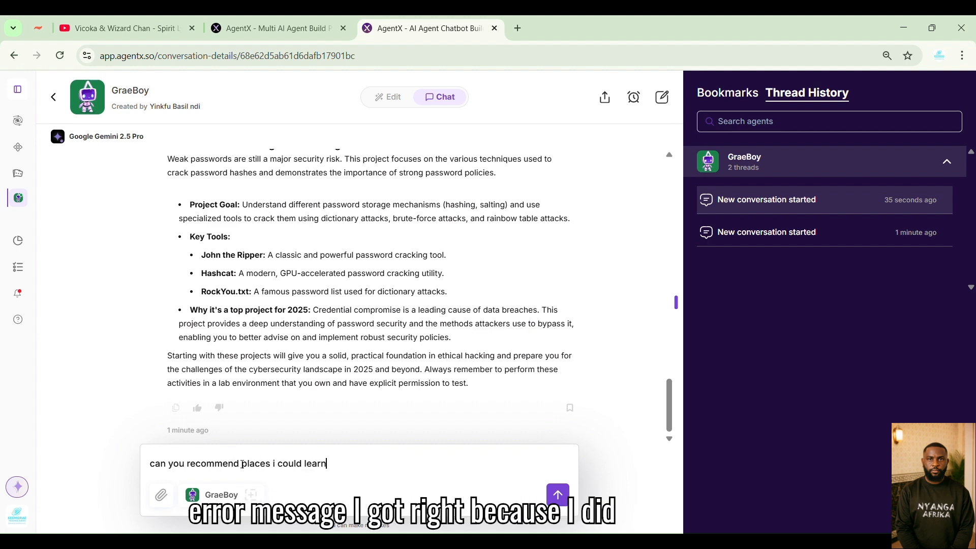
key("Return")
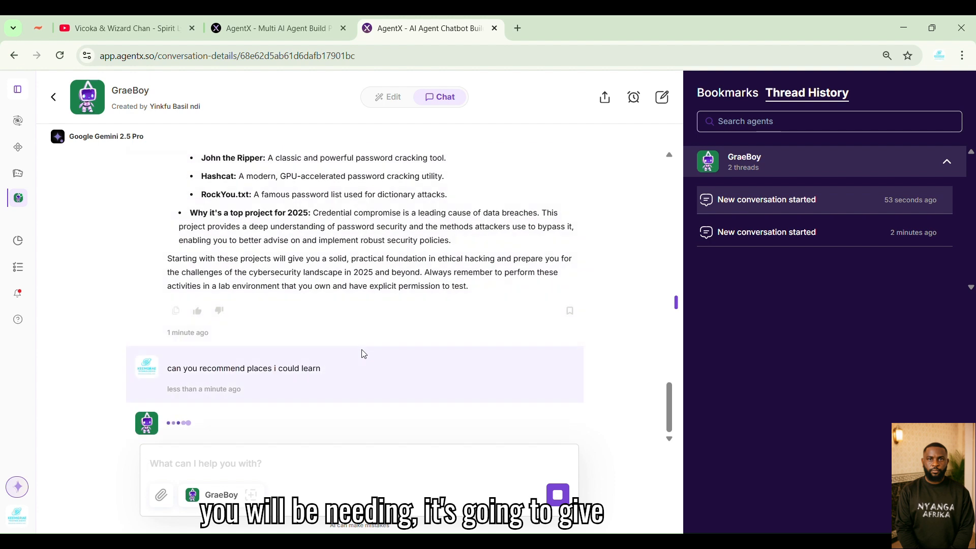
left_click_drag(322, 370, 163, 373)
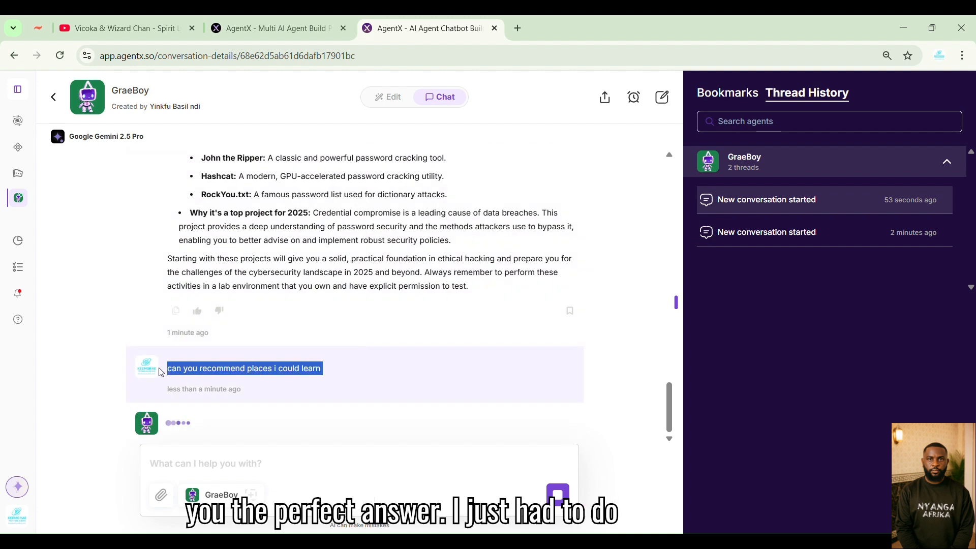
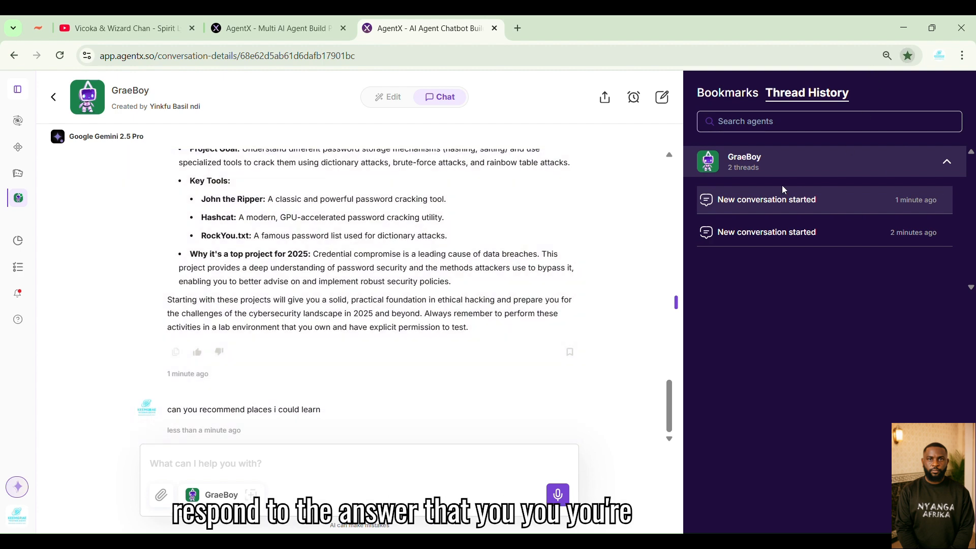
Step: Open the text search for the conversation page
key("ctrl+f")
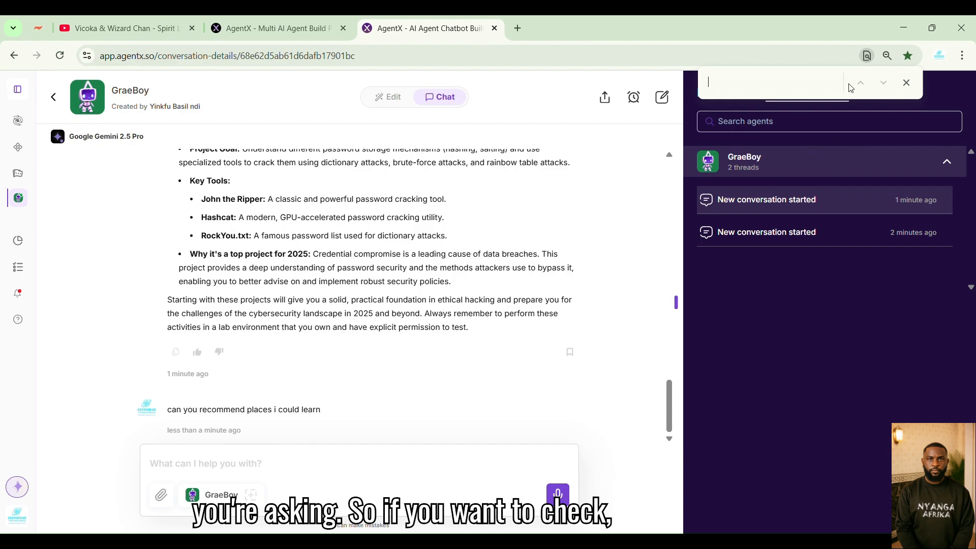